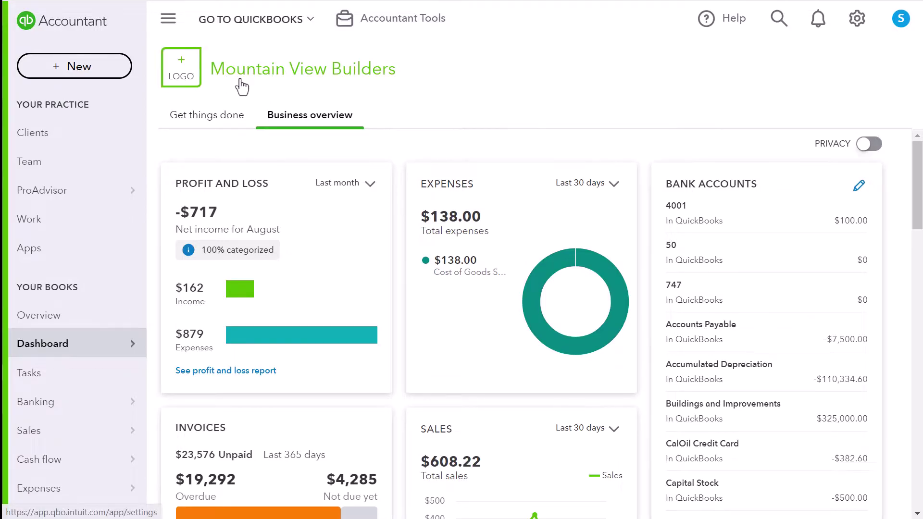
Open the firm apps list in QuickBooks Online Accountant to reach Zed Axis Online
{"action": "left_click", "coordinate": [78, 263]}
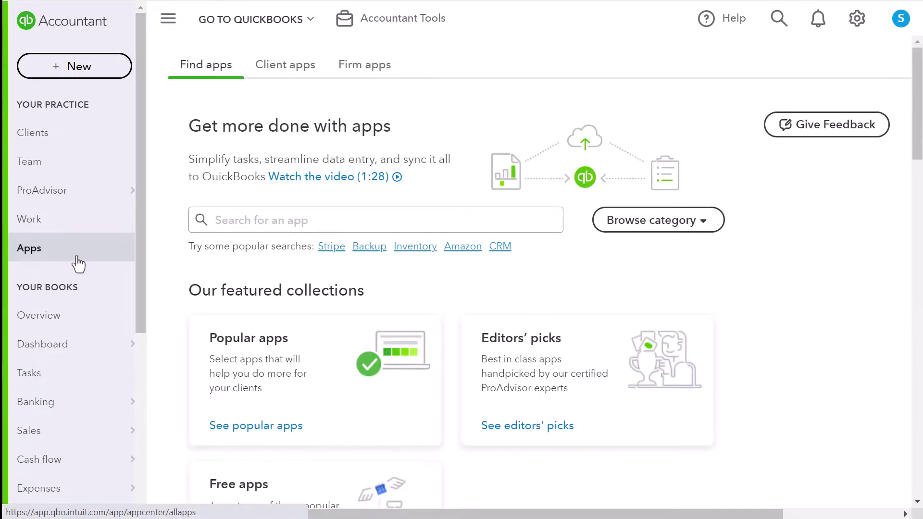
{"action": "left_click", "coordinate": [343, 73]}
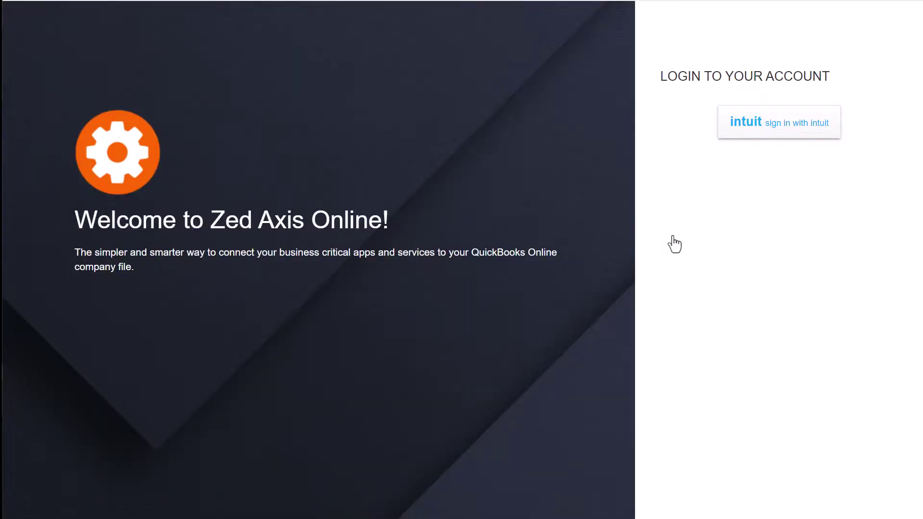
Sign in with Intuit and set the Imported card's period to All
{"action": "left_click", "coordinate": [763, 130]}
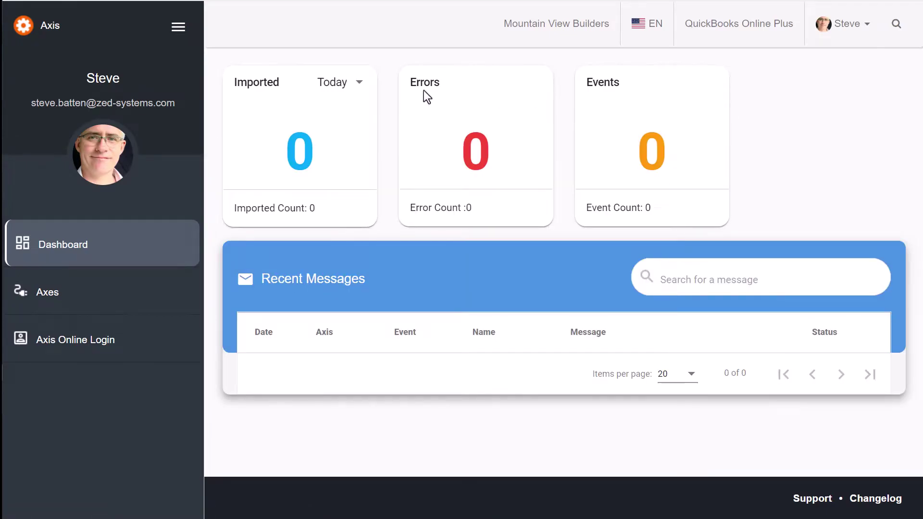
{"action": "left_click", "coordinate": [351, 86]}
{"action": "left_click", "coordinate": [343, 154]}
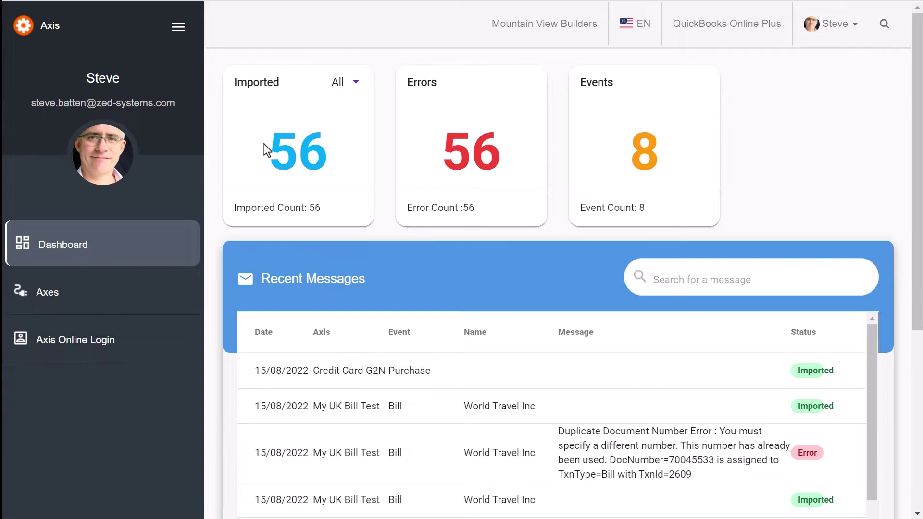
Highlight the 56 imported, 56 errors and 8 events totals and scan recent messages
{"action": "left_click_drag", "start_coordinate": [268, 143], "coordinate": [315, 144]}
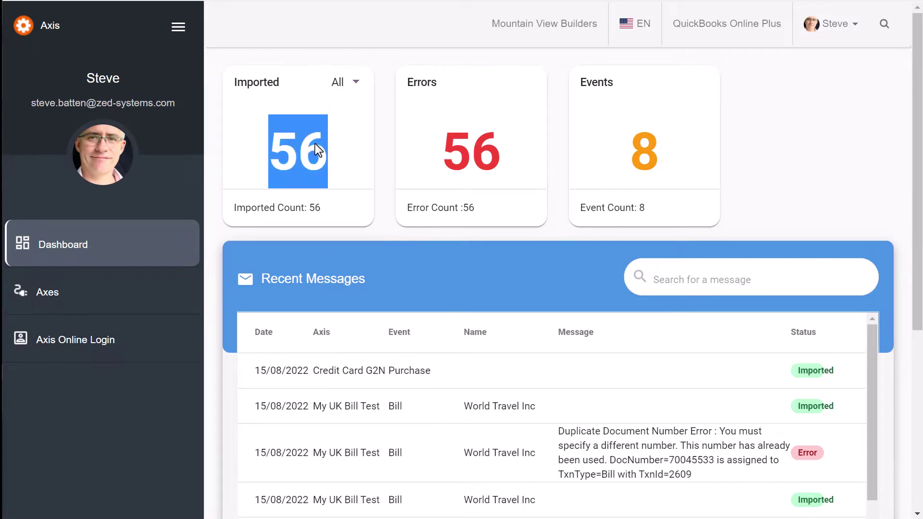
{"action": "double_click", "coordinate": [493, 144]}
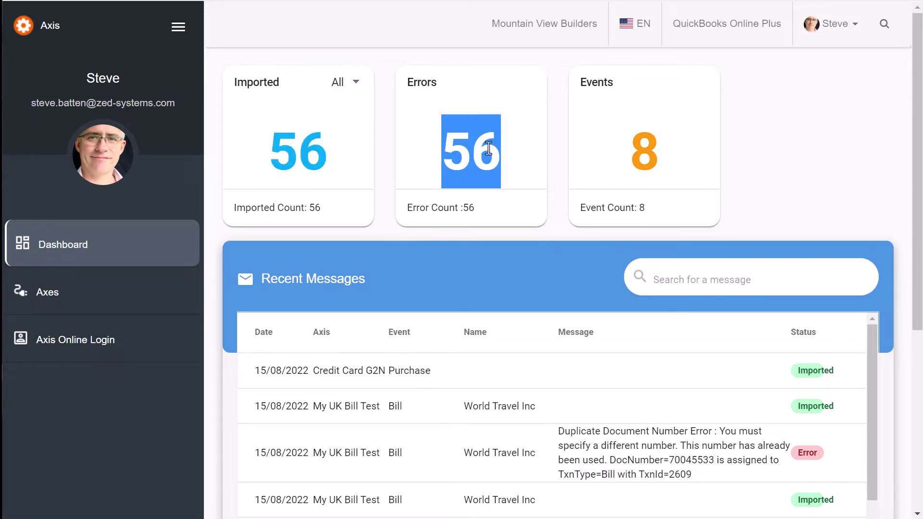
{"action": "double_click", "coordinate": [630, 157]}
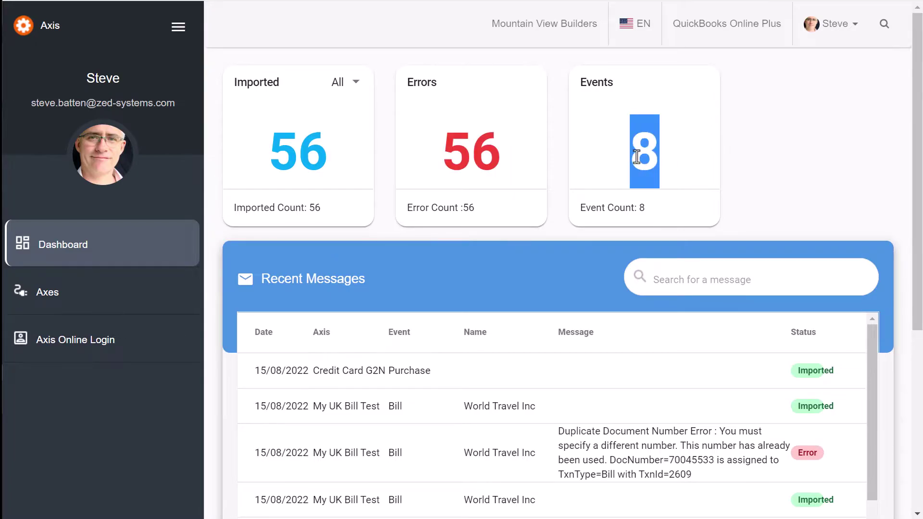
{"action": "scroll", "coordinate": [616, 349], "scroll_direction": "down", "scroll_amount": 3}
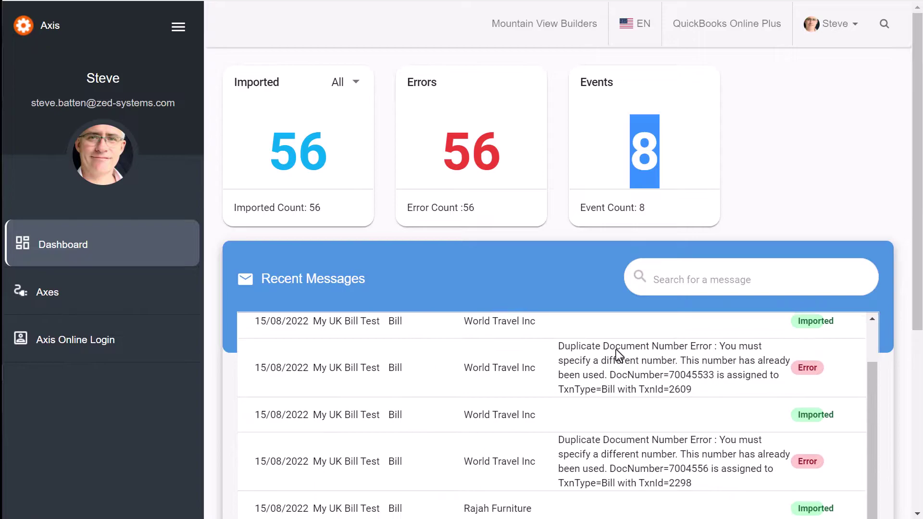
{"action": "scroll", "coordinate": [615, 349], "scroll_direction": "up", "scroll_amount": 2}
{"action": "scroll", "coordinate": [616, 350], "scroll_direction": "down", "scroll_amount": 1}
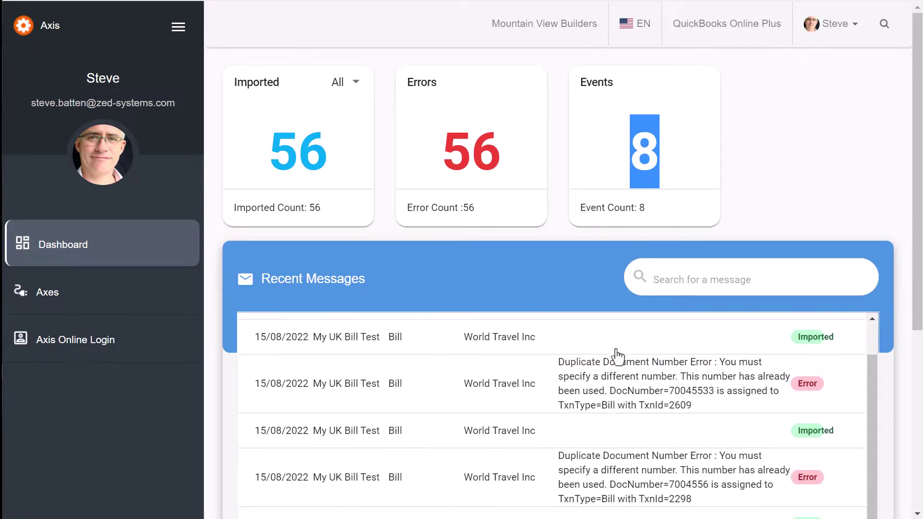
{"action": "scroll", "coordinate": [617, 356], "scroll_direction": "up", "scroll_amount": 2}
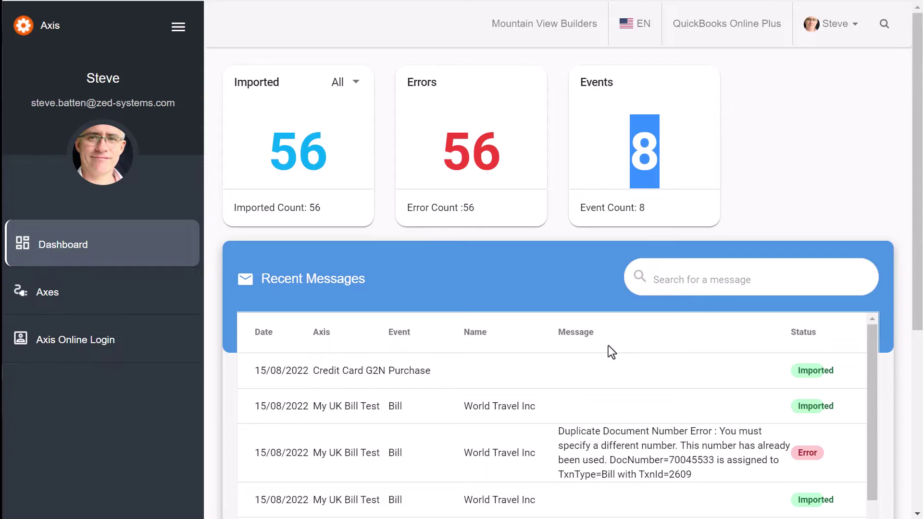
From the Axes list, create a new Axe named 'Test Invoice Import'
{"action": "left_click", "coordinate": [107, 310]}
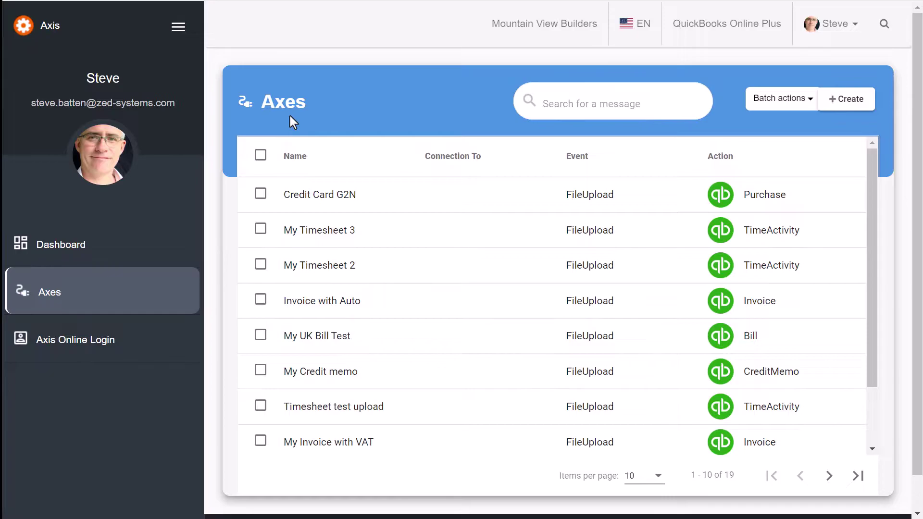
{"action": "left_click", "coordinate": [841, 100]}
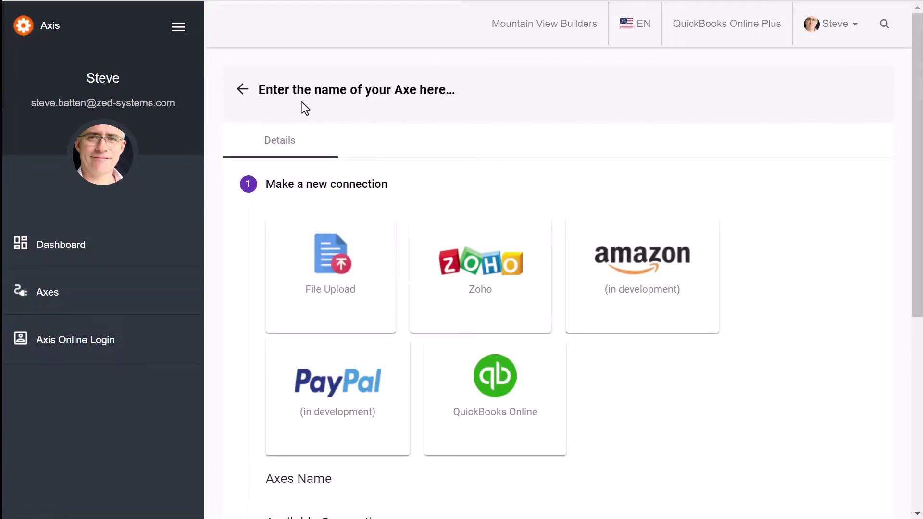
{"action": "type", "text": "Test"}
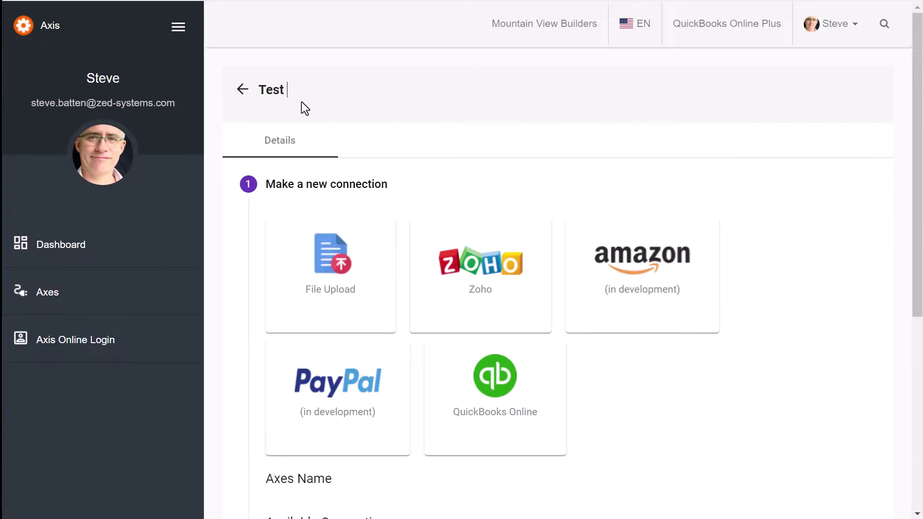
{"action": "type", "text": " Invoice Import"}
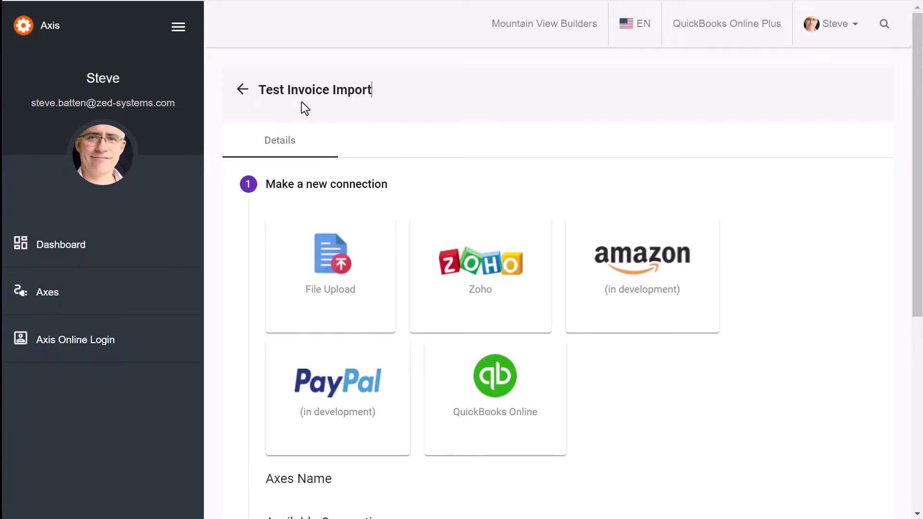
Choose File Upload, pick Invoices.txt from the QuickBooks Online folder, and save it
{"action": "left_click", "coordinate": [316, 270]}
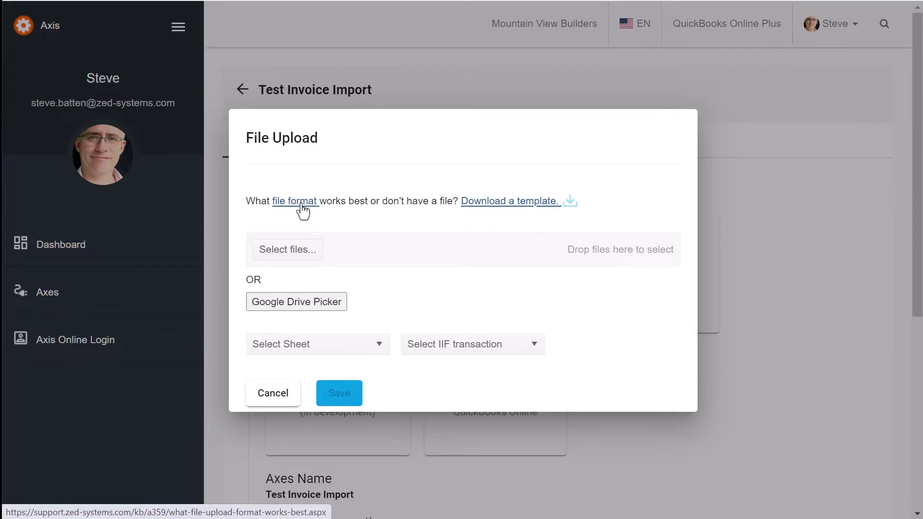
{"action": "left_click", "coordinate": [298, 254]}
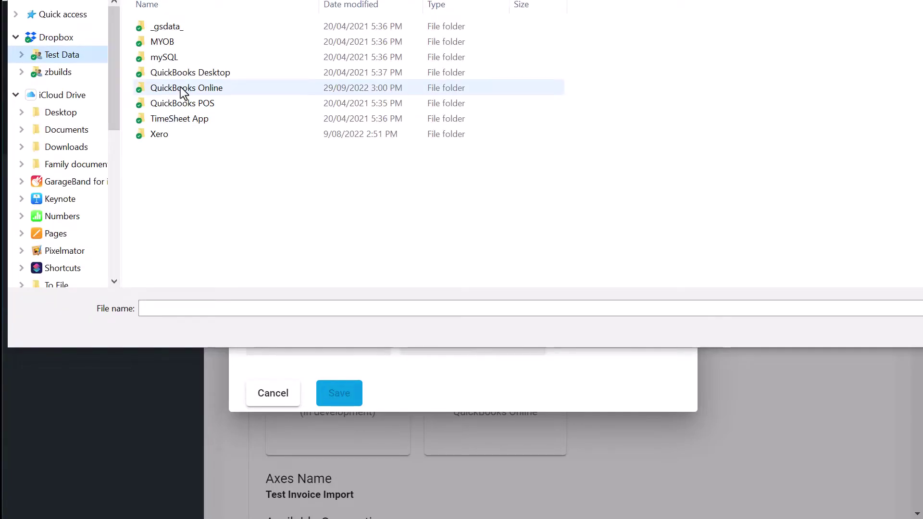
{"action": "double_click", "coordinate": [182, 89]}
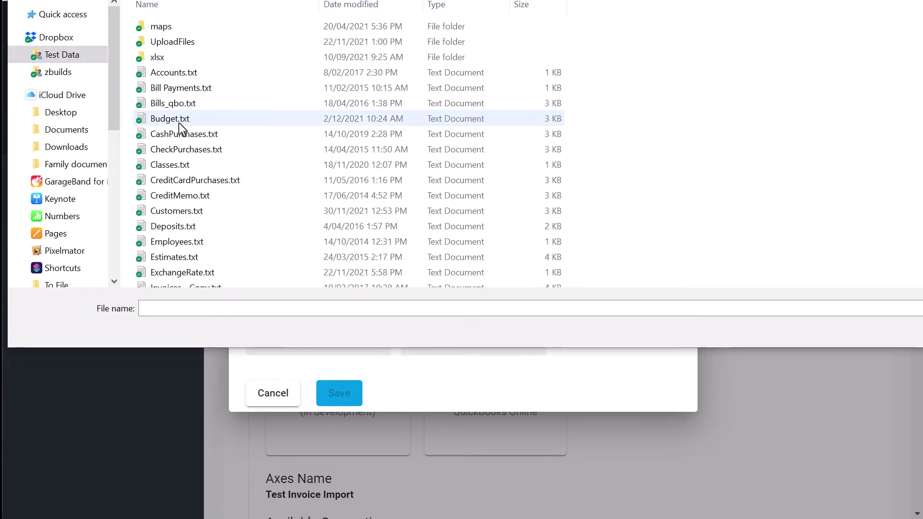
{"action": "scroll", "coordinate": [179, 125], "scroll_direction": "down", "scroll_amount": 1}
{"action": "double_click", "coordinate": [168, 280]}
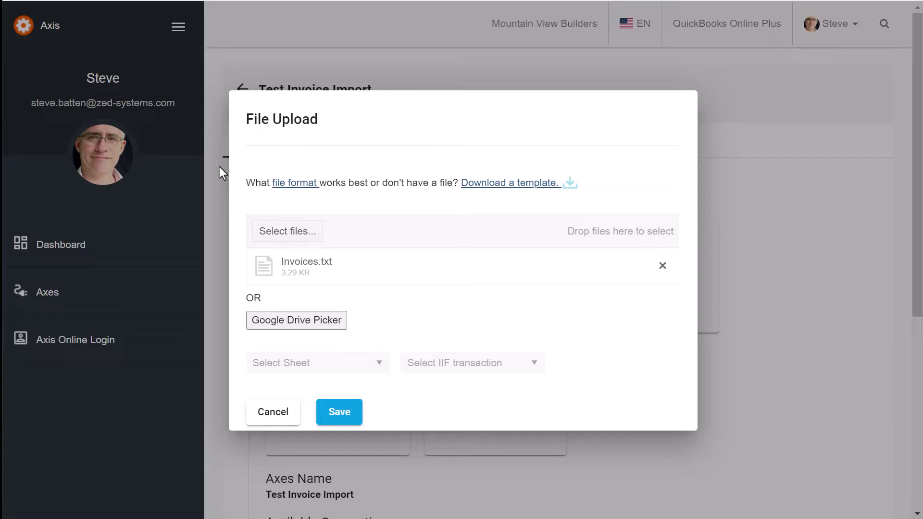
{"action": "left_click", "coordinate": [339, 414]}
{"action": "scroll", "coordinate": [340, 423], "scroll_direction": "down", "scroll_amount": 2}
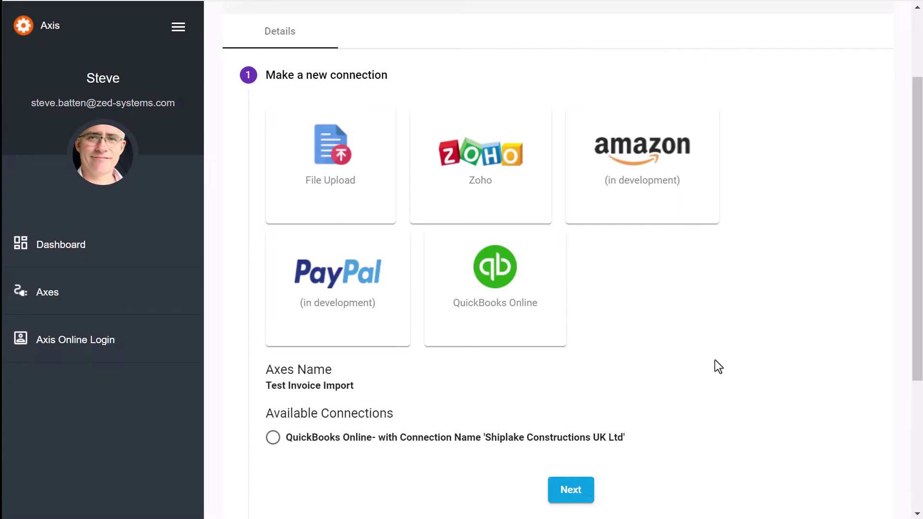
Set the trigger event to FileUpload and the QuickBooks record type to Invoice
{"action": "scroll", "coordinate": [714, 360], "scroll_direction": "up", "scroll_amount": 3}
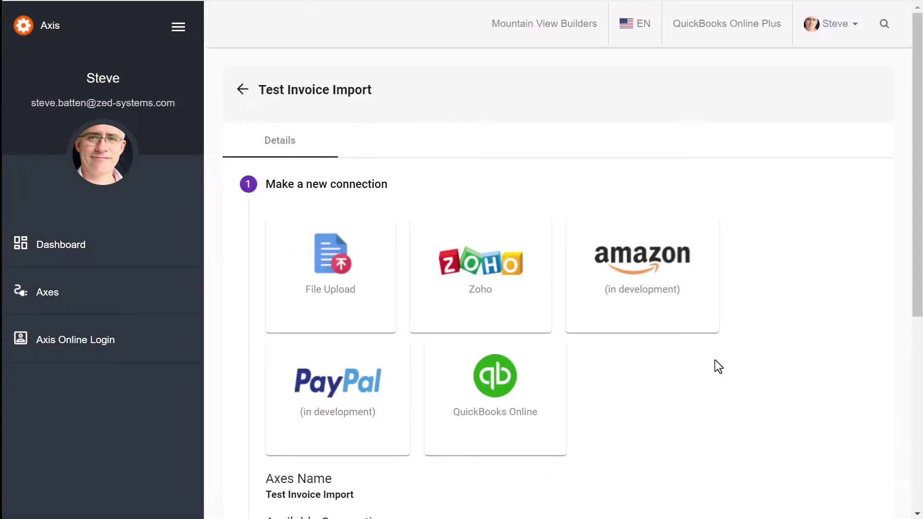
{"action": "scroll", "coordinate": [715, 367], "scroll_direction": "down", "scroll_amount": 3}
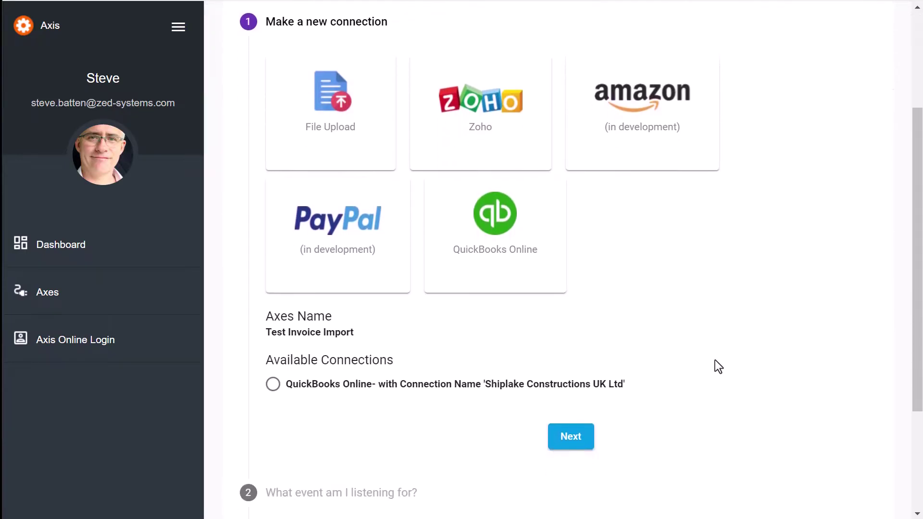
{"action": "left_click", "coordinate": [588, 437]}
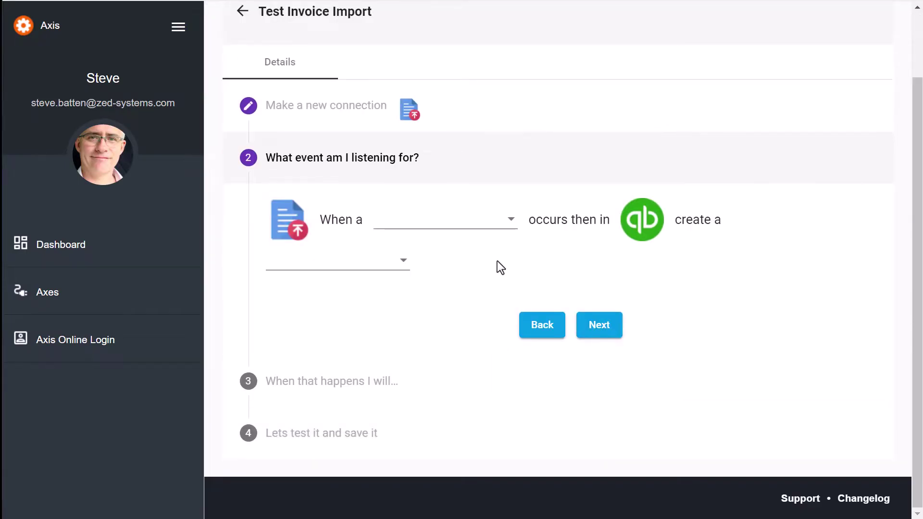
{"action": "left_click", "coordinate": [507, 224]}
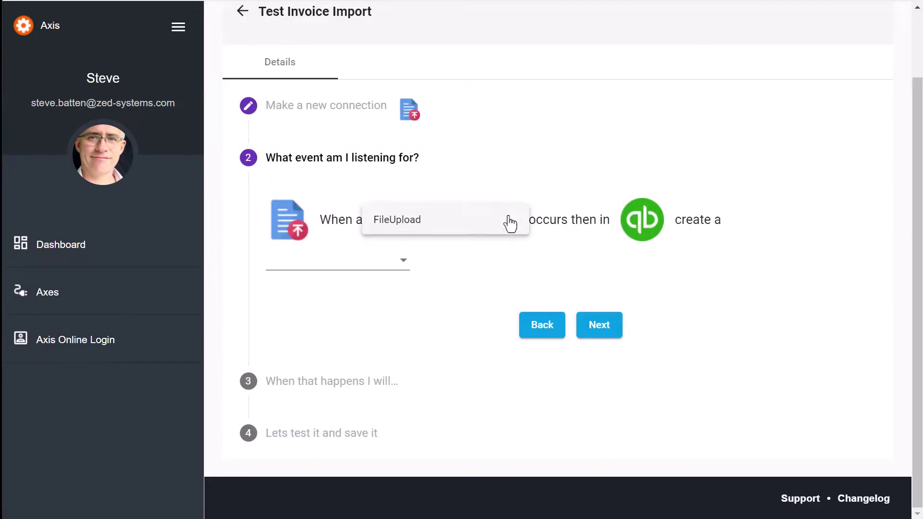
{"action": "left_click", "coordinate": [480, 222]}
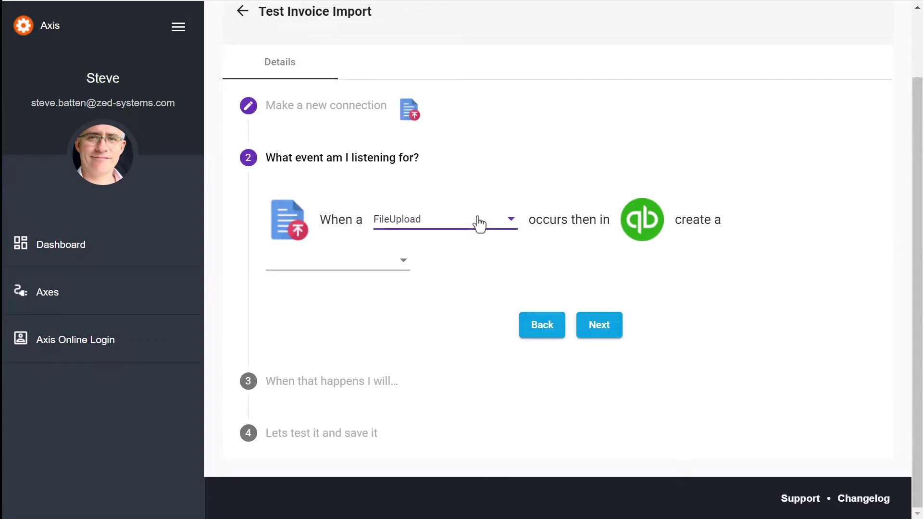
{"action": "left_click", "coordinate": [393, 264]}
{"action": "left_click", "coordinate": [347, 385]}
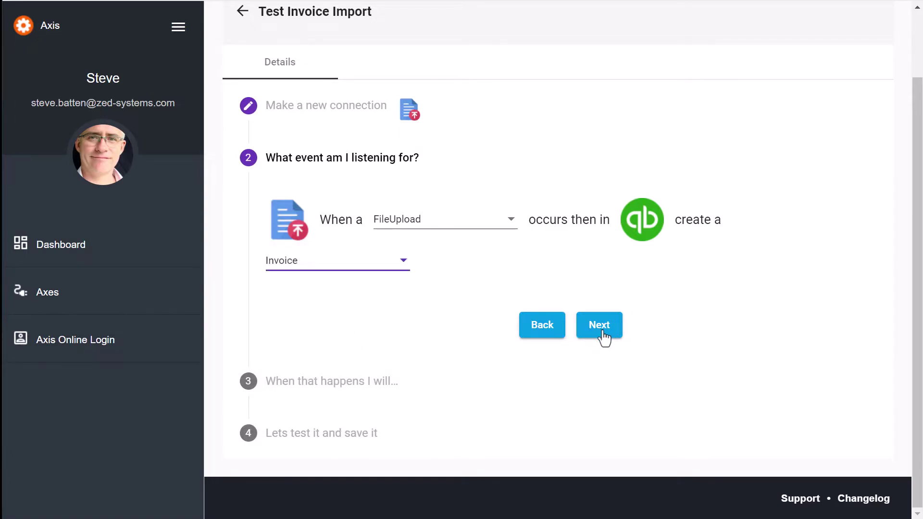
{"action": "left_click", "coordinate": [177, 28]}
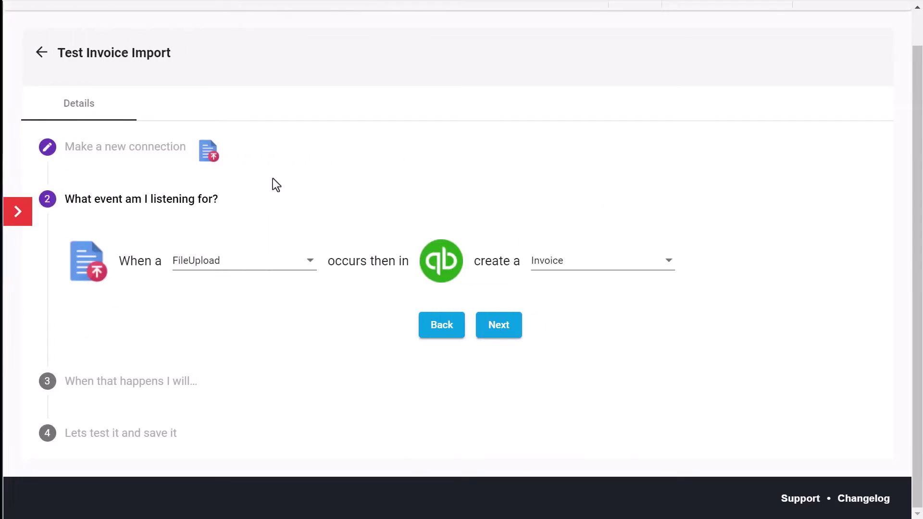
Map DocNumber to Ref Number and TxnDate to Txn Date in the mapping grid
{"action": "left_click", "coordinate": [499, 337]}
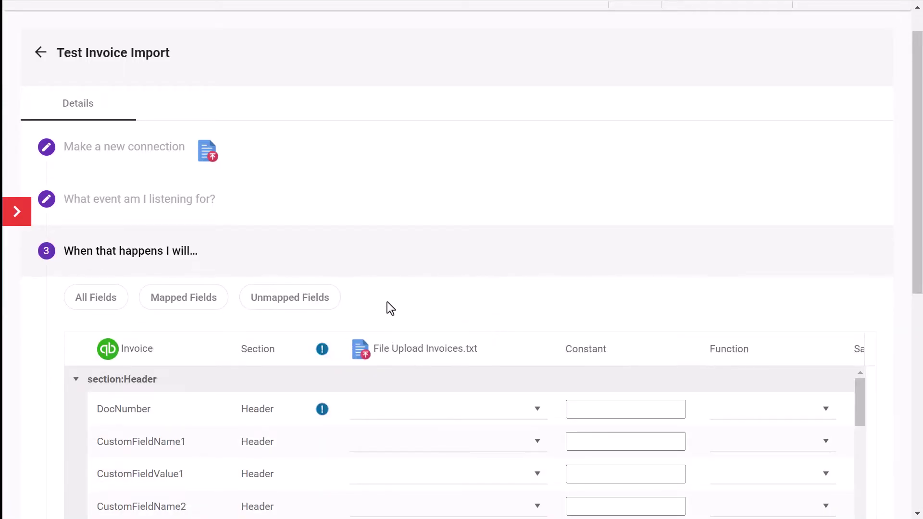
{"action": "scroll", "coordinate": [387, 301], "scroll_direction": "down", "scroll_amount": 3}
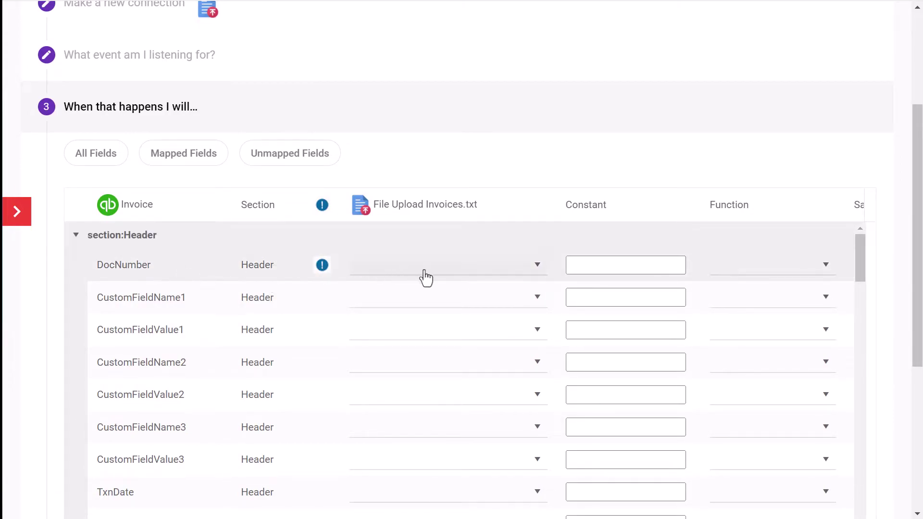
{"action": "left_click", "coordinate": [528, 271]}
{"action": "left_click", "coordinate": [457, 308]}
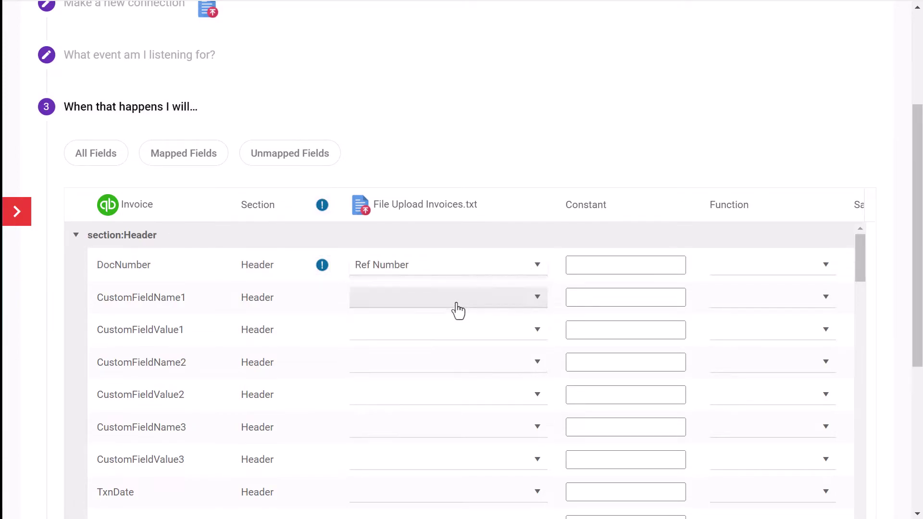
{"action": "left_click", "coordinate": [479, 496]}
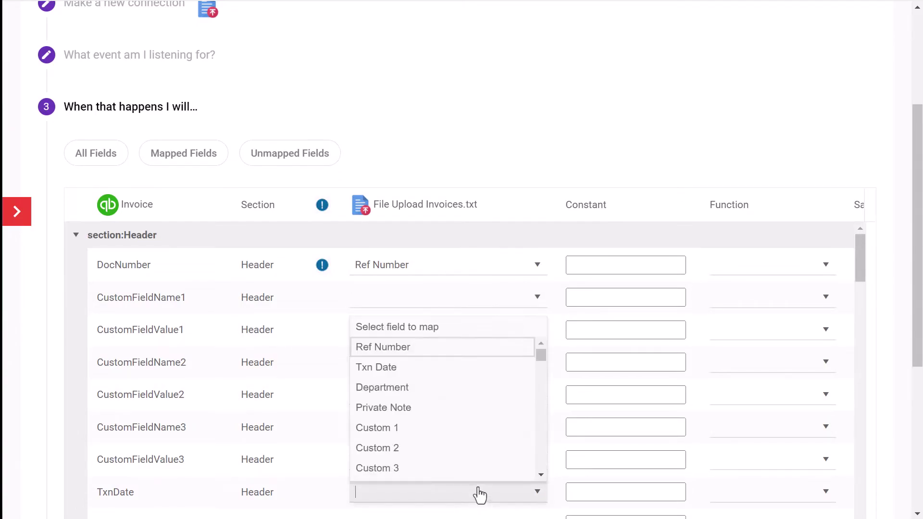
{"action": "left_click", "coordinate": [443, 369]}
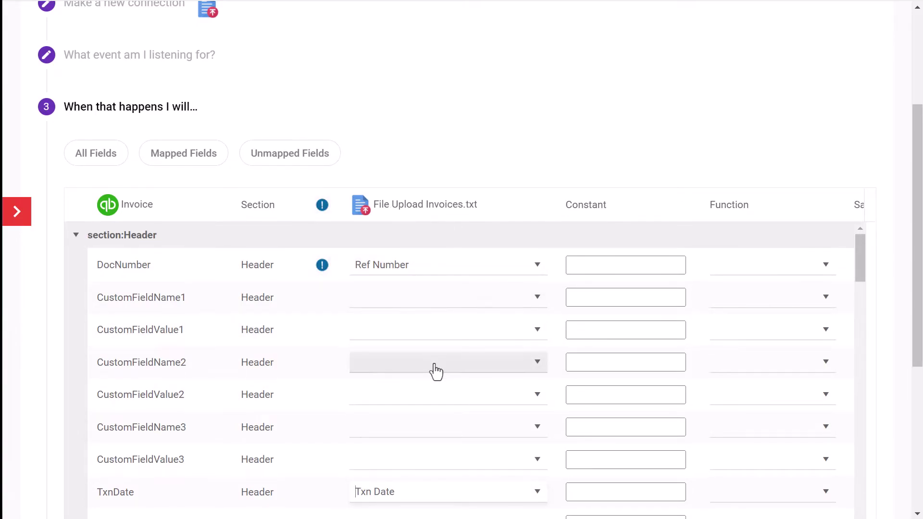
Map CustomerRefDisplayName to the file's CustomerRef column and review the header mappings
{"action": "scroll", "coordinate": [434, 371], "scroll_direction": "down", "scroll_amount": 4}
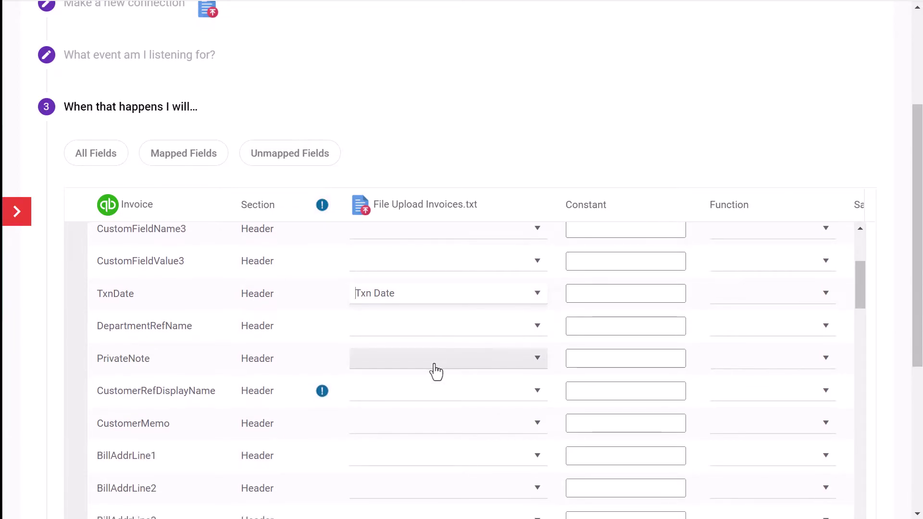
{"action": "scroll", "coordinate": [436, 371], "scroll_direction": "down", "scroll_amount": 1}
{"action": "left_click", "coordinate": [437, 373]}
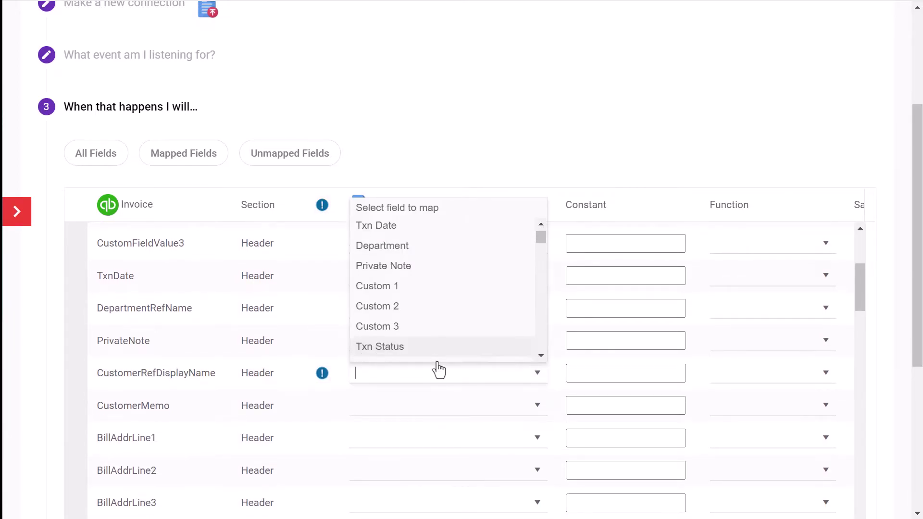
{"action": "scroll", "coordinate": [434, 356], "scroll_direction": "down", "scroll_amount": 2}
{"action": "left_click", "coordinate": [422, 305]}
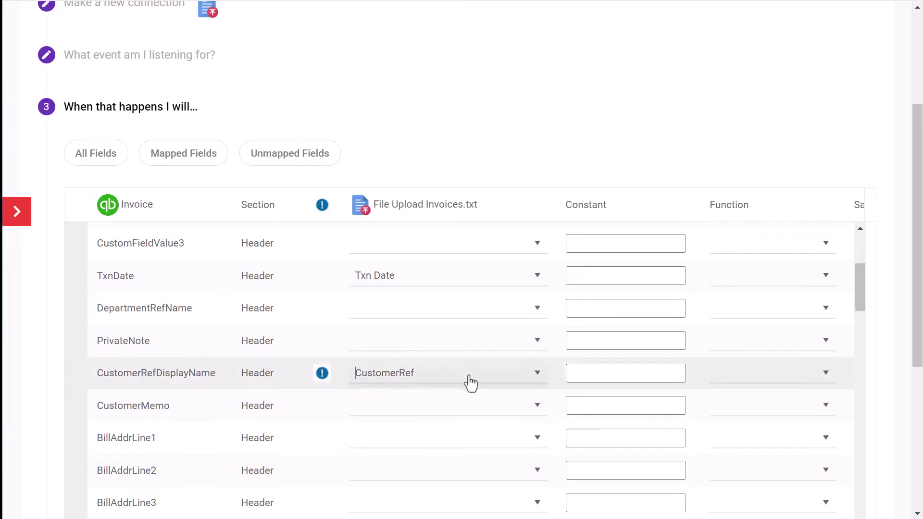
{"action": "scroll", "coordinate": [470, 382], "scroll_direction": "down", "scroll_amount": 2}
{"action": "scroll", "coordinate": [469, 381], "scroll_direction": "up", "scroll_amount": 3}
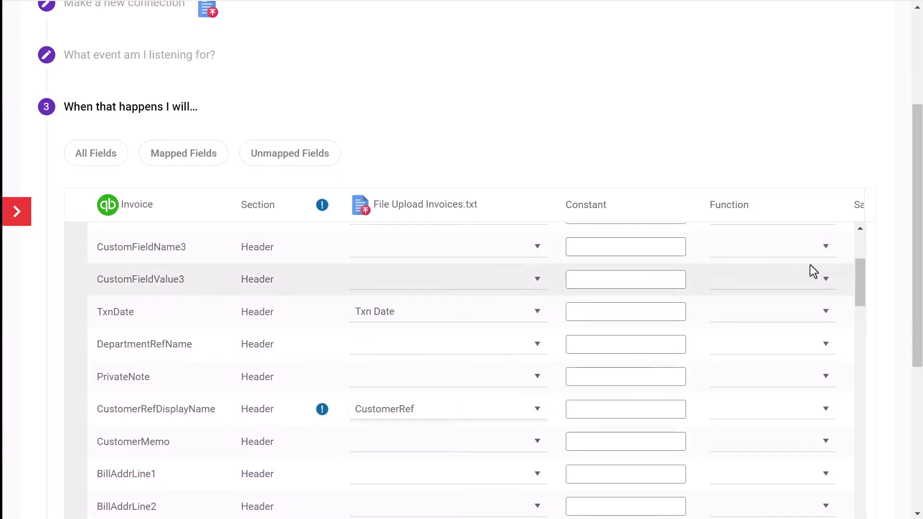
{"action": "scroll", "coordinate": [688, 335], "scroll_direction": "up", "scroll_amount": 2}
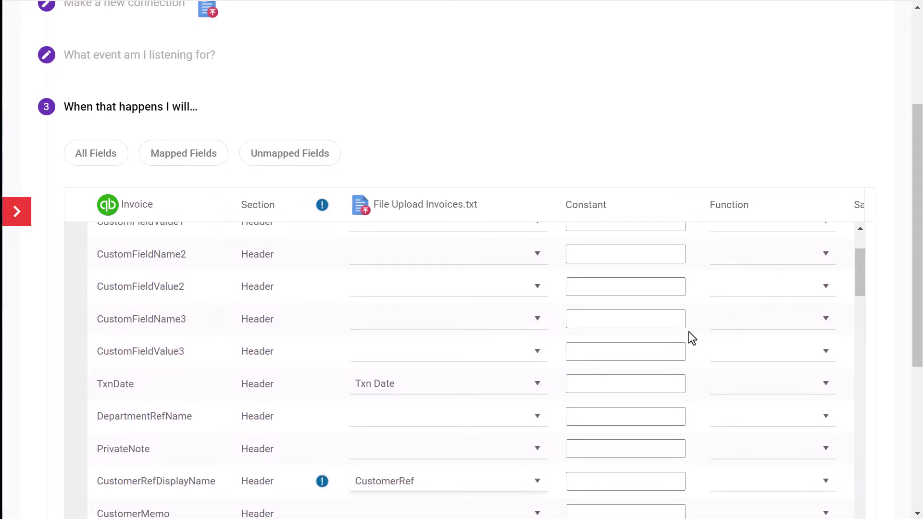
{"action": "scroll", "coordinate": [688, 331], "scroll_direction": "down", "scroll_amount": 5}
{"action": "scroll", "coordinate": [688, 331], "scroll_direction": "down", "scroll_amount": 8}
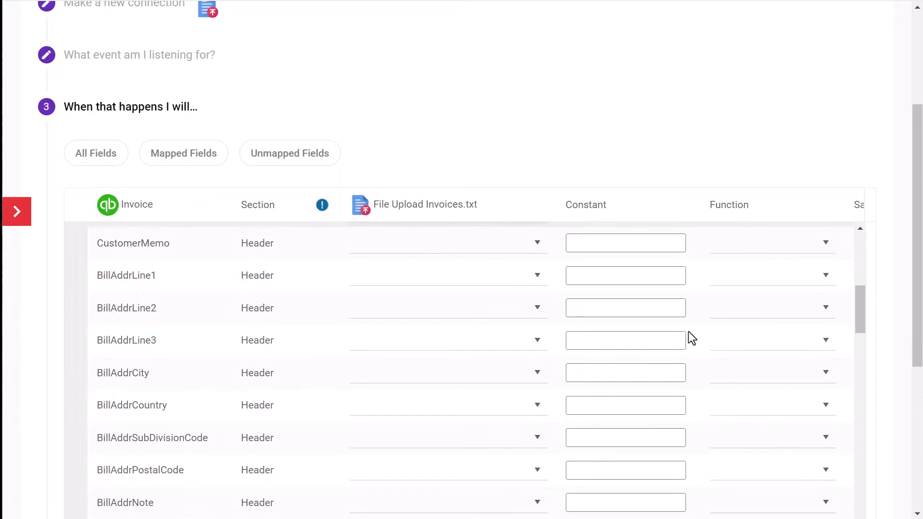
{"action": "scroll", "coordinate": [688, 330], "scroll_direction": "down", "scroll_amount": 20}
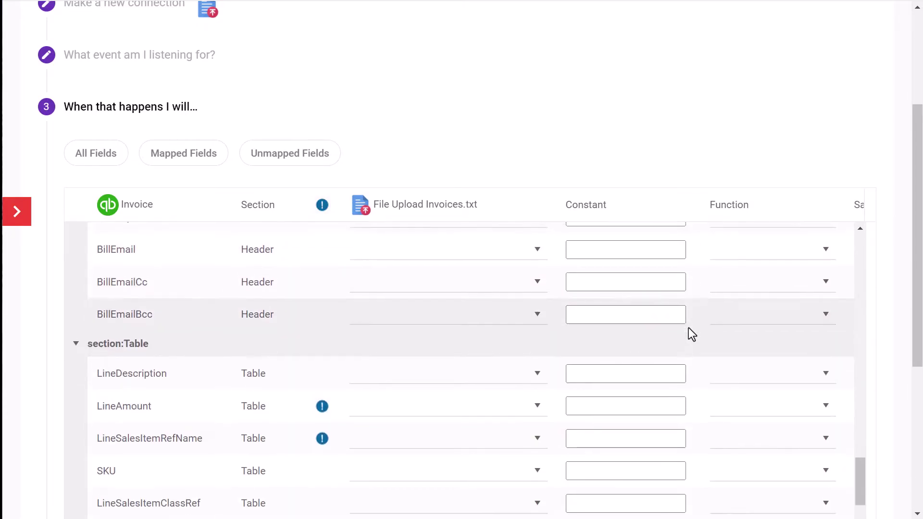
{"action": "scroll", "coordinate": [688, 328], "scroll_direction": "up", "scroll_amount": 20}
{"action": "scroll", "coordinate": [688, 332], "scroll_direction": "up", "scroll_amount": 6}
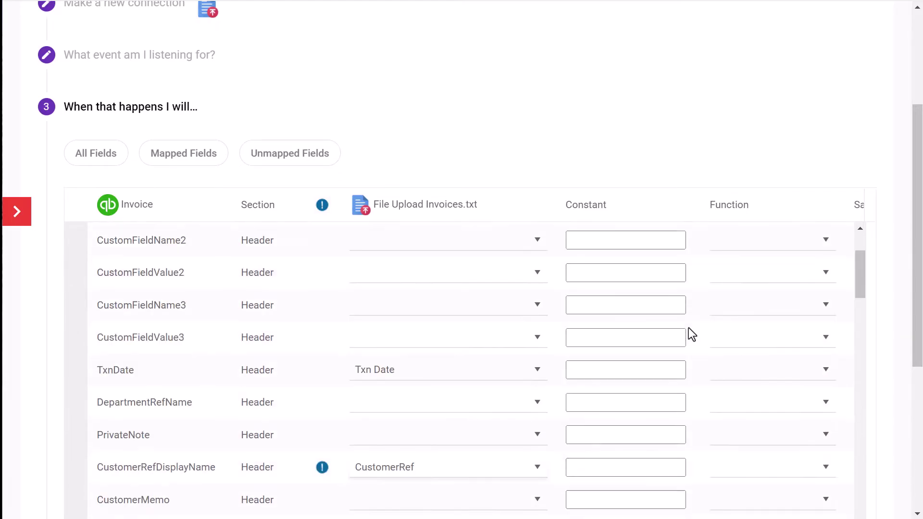
{"action": "scroll", "coordinate": [95, 247], "scroll_direction": "up", "scroll_amount": 2}
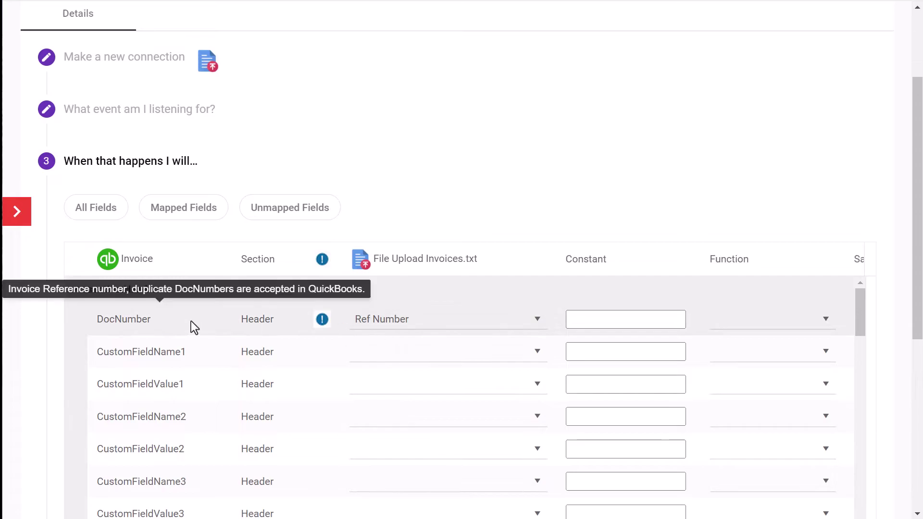
Collapse the Header mapping section to reach the line fields below
{"action": "left_click", "coordinate": [76, 290]}
{"action": "scroll", "coordinate": [272, 425], "scroll_direction": "down", "scroll_amount": 1}
{"action": "scroll", "coordinate": [271, 425], "scroll_direction": "down", "scroll_amount": 5}
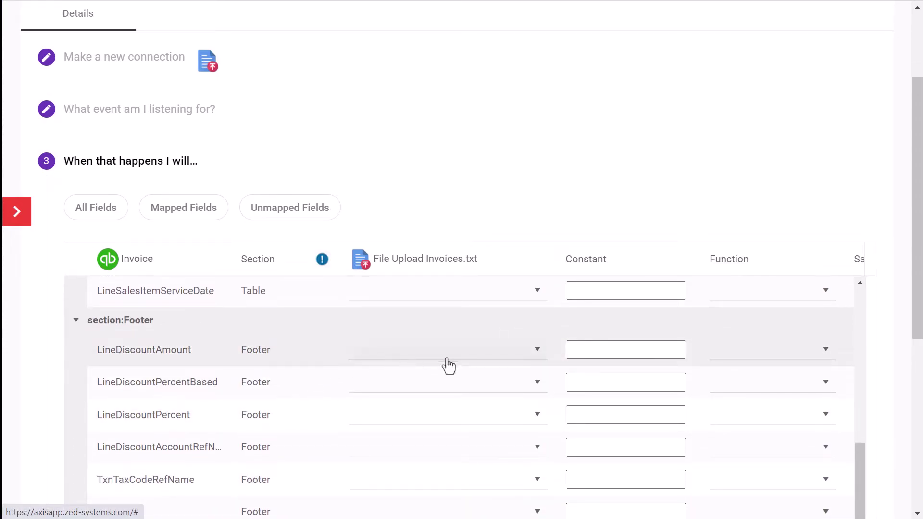
{"action": "scroll", "coordinate": [486, 476], "scroll_direction": "down", "scroll_amount": 2}
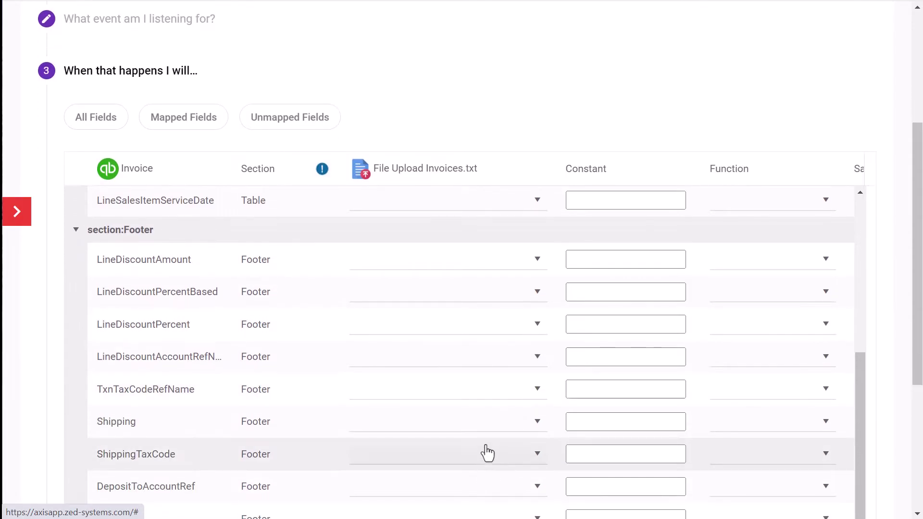
{"action": "scroll", "coordinate": [487, 452], "scroll_direction": "down", "scroll_amount": 2}
{"action": "scroll", "coordinate": [413, 254], "scroll_direction": "up", "scroll_amount": 5}
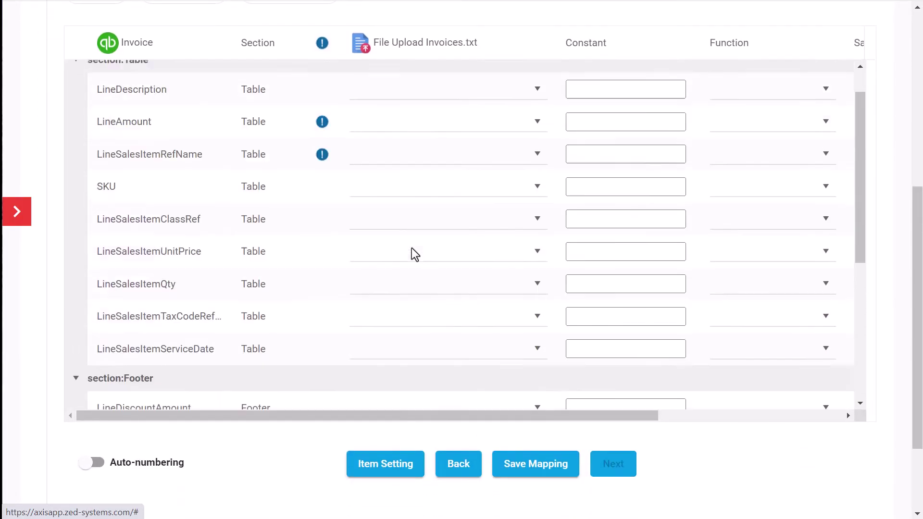
Map LineDescription, LineAmount and LineSalesItemQty to Description, Amount and Quantity
{"action": "left_click", "coordinate": [495, 128]}
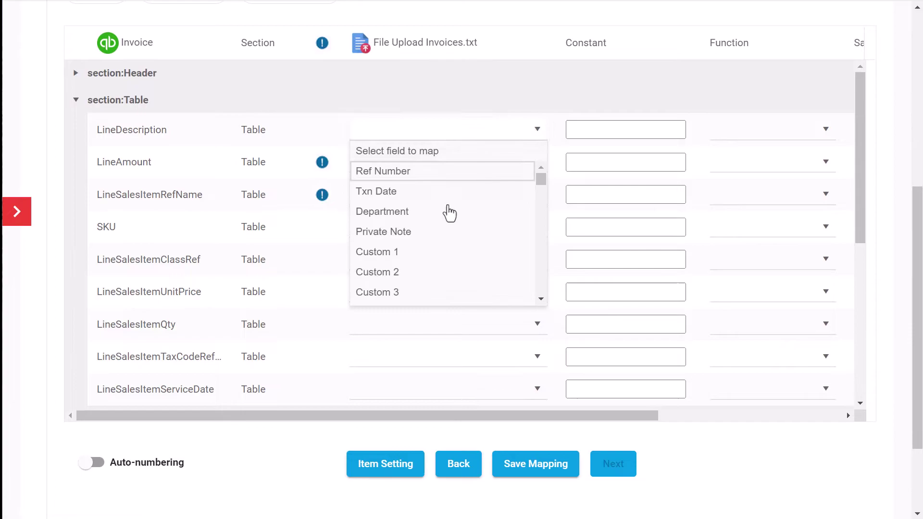
{"action": "scroll", "coordinate": [432, 240], "scroll_direction": "down", "scroll_amount": 6}
{"action": "left_click", "coordinate": [425, 267]}
{"action": "left_click", "coordinate": [414, 172]}
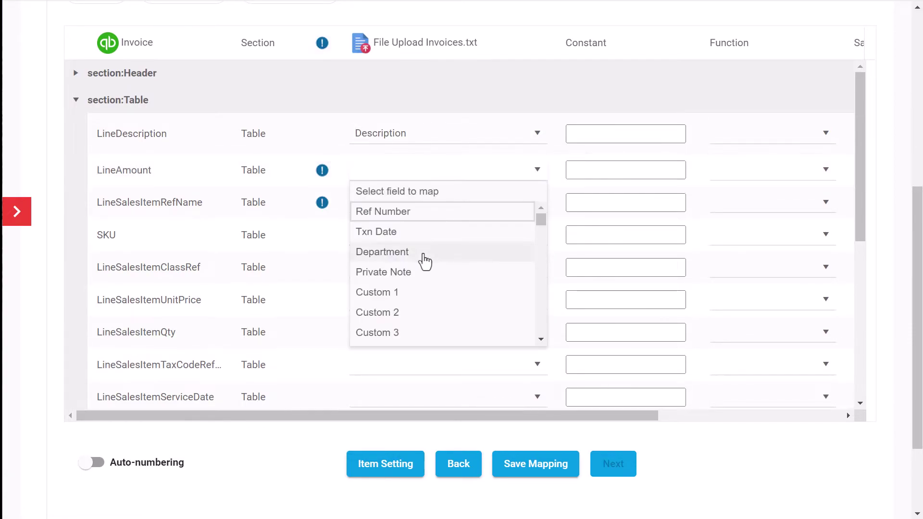
{"action": "type", "text": "am"}
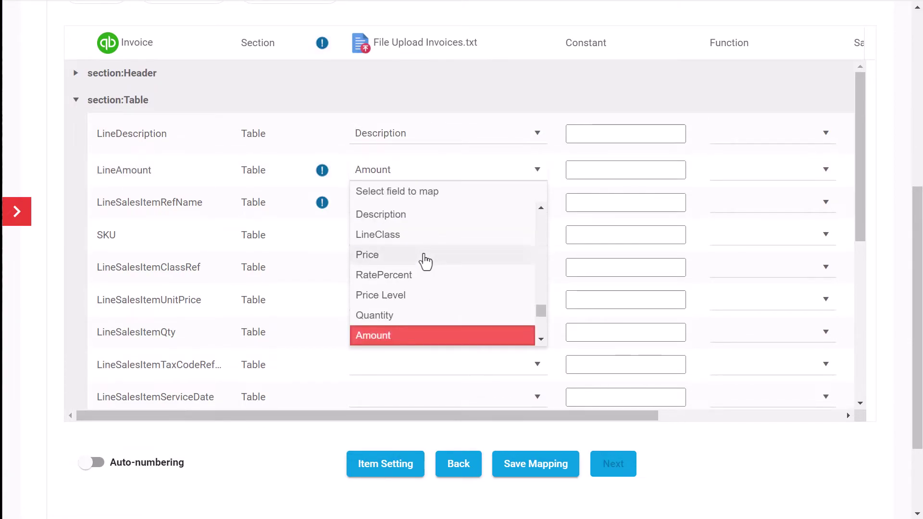
{"action": "left_click", "coordinate": [391, 336]}
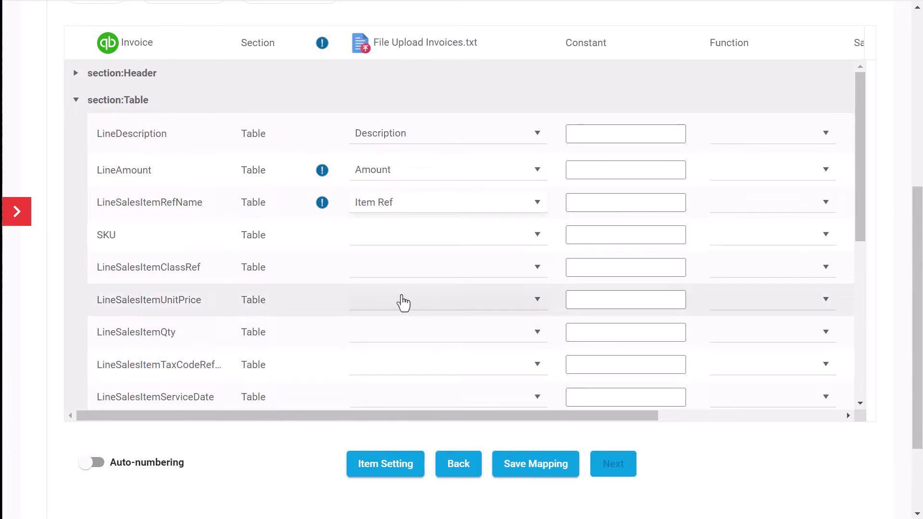
{"action": "left_click", "coordinate": [411, 329]}
{"action": "type", "text": "q"}
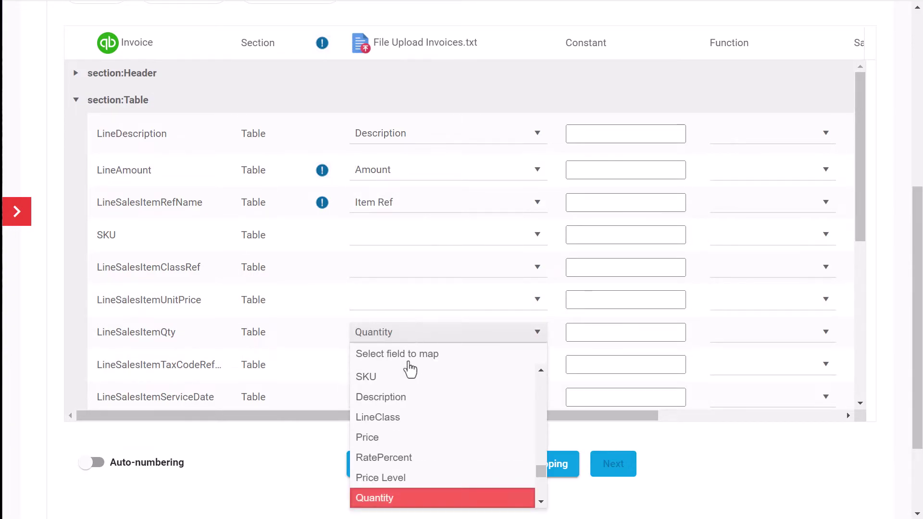
{"action": "left_click", "coordinate": [381, 498]}
Give LineSalesItemRefName the constant item value 'Sheepskin roller'
{"action": "left_click", "coordinate": [573, 202]}
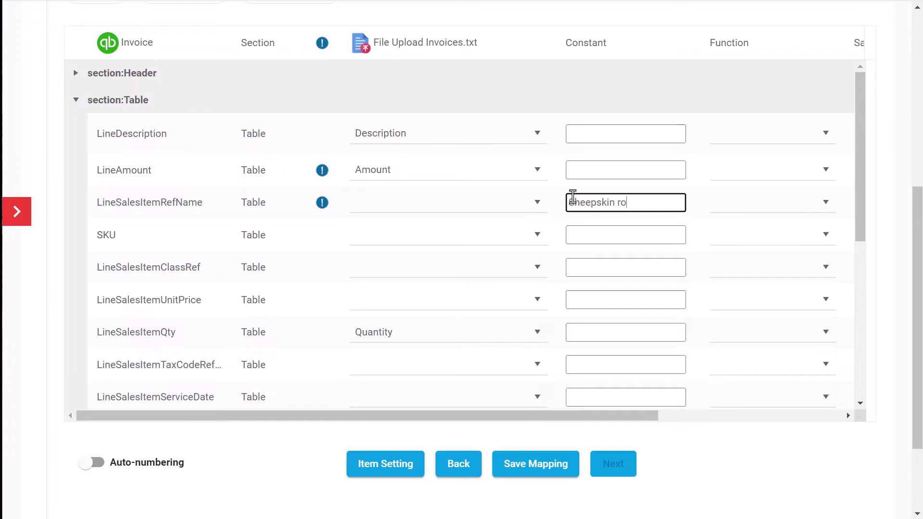
{"action": "type", "text": "Sheepskin roller"}
{"action": "left_click", "coordinate": [512, 469]}
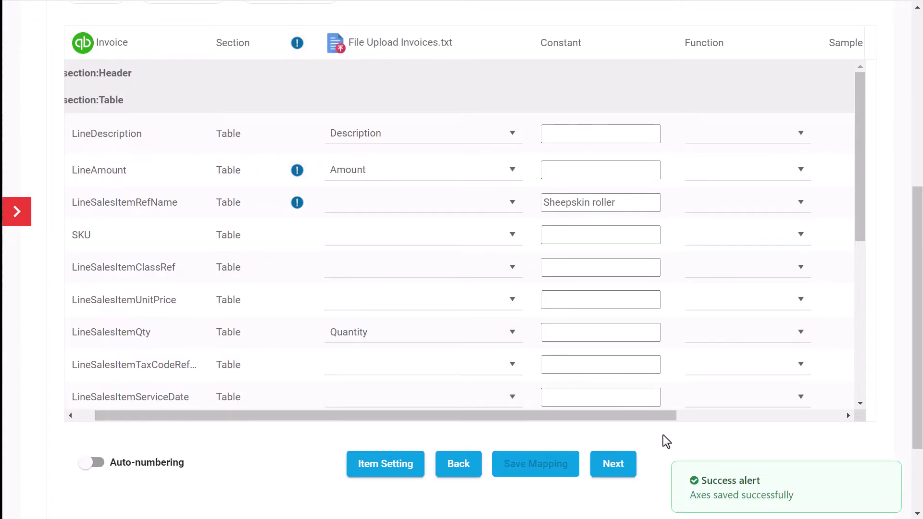
Filter the grid to show only mapped fields and review them
{"action": "scroll", "coordinate": [696, 413], "scroll_direction": "down", "scroll_amount": 5}
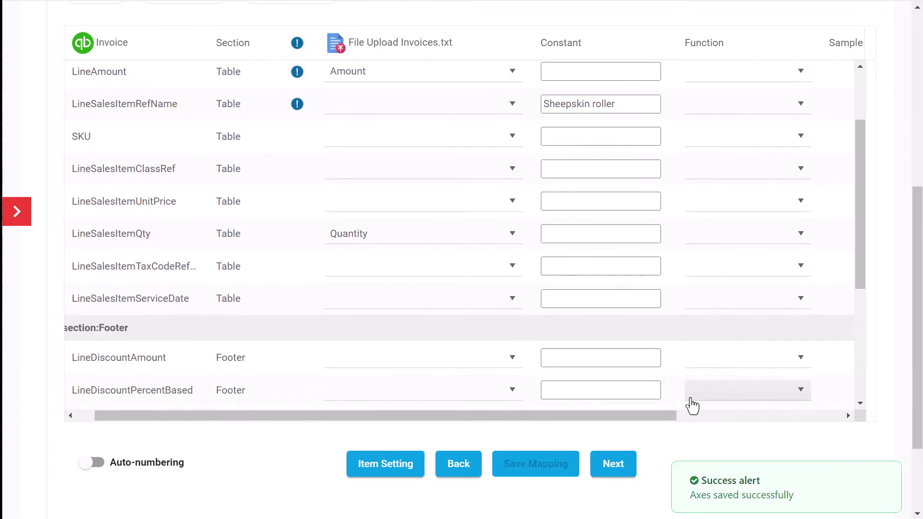
{"action": "scroll", "coordinate": [639, 355], "scroll_direction": "up", "scroll_amount": 10}
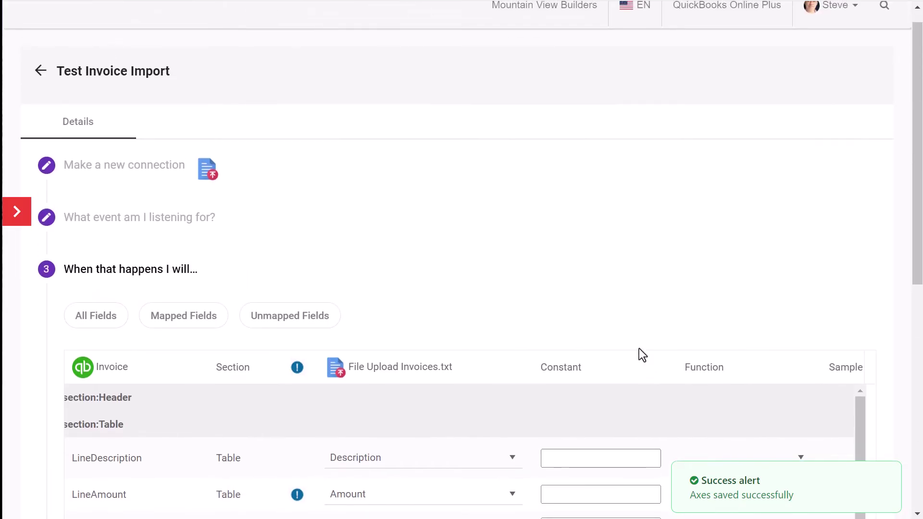
{"action": "left_click", "coordinate": [171, 321]}
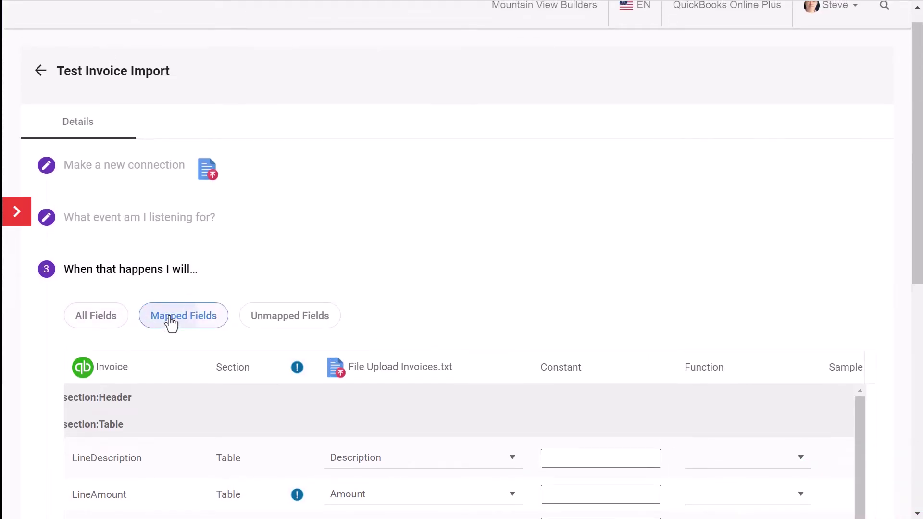
{"action": "scroll", "coordinate": [190, 332], "scroll_direction": "down", "scroll_amount": 3}
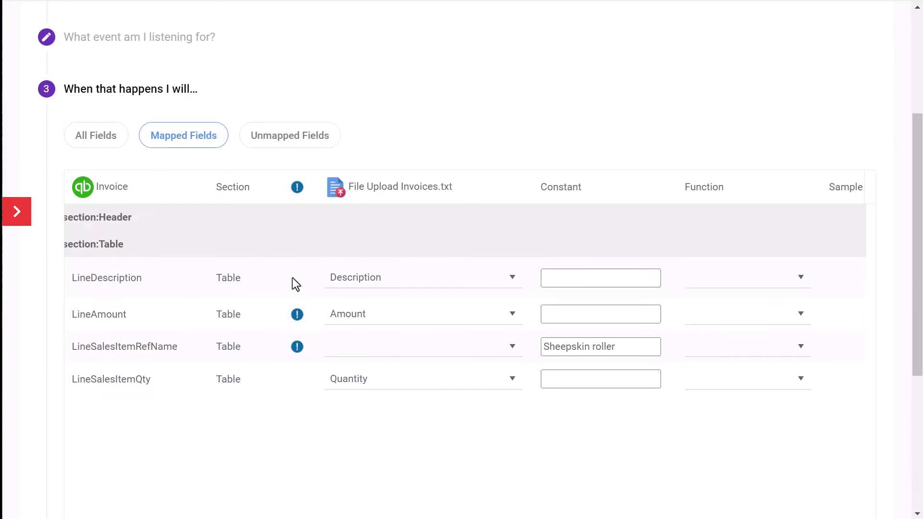
{"action": "scroll", "coordinate": [109, 309], "scroll_direction": "up", "scroll_amount": 3}
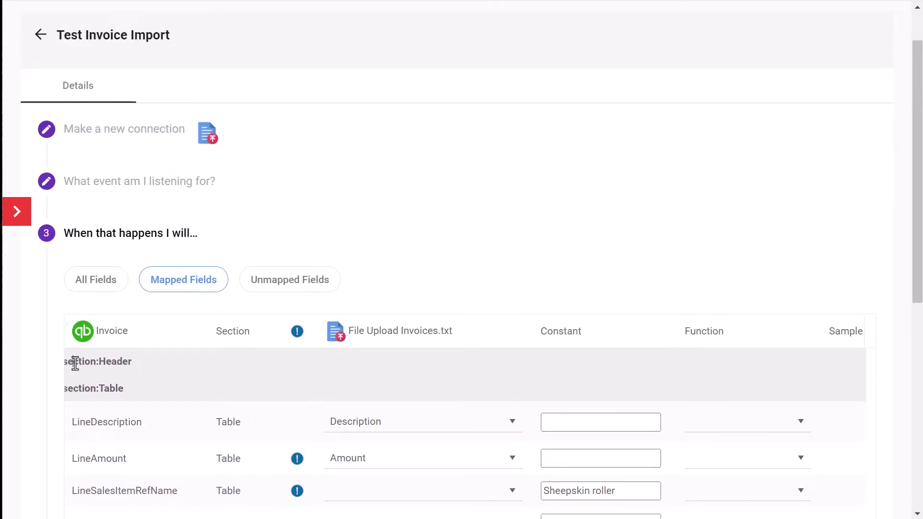
{"action": "scroll", "coordinate": [346, 302], "scroll_direction": "down", "scroll_amount": 5}
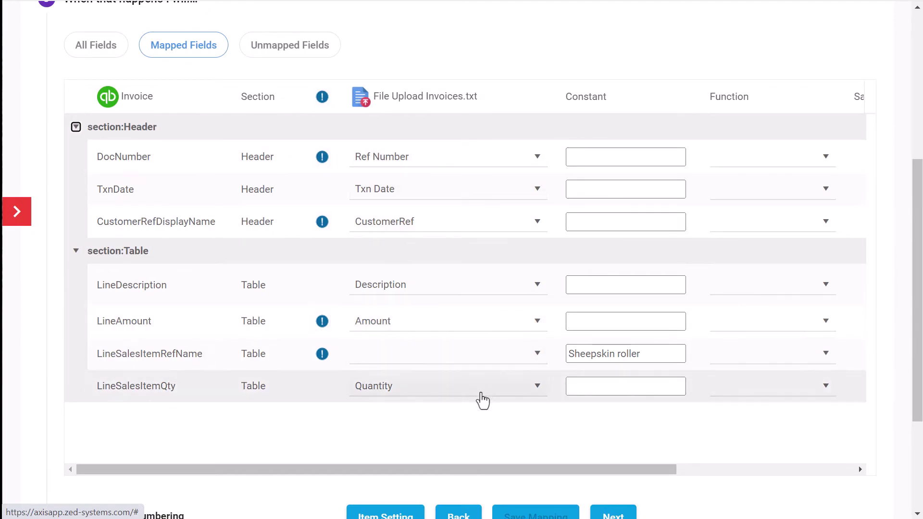
{"action": "scroll", "coordinate": [481, 394], "scroll_direction": "down", "scroll_amount": 2}
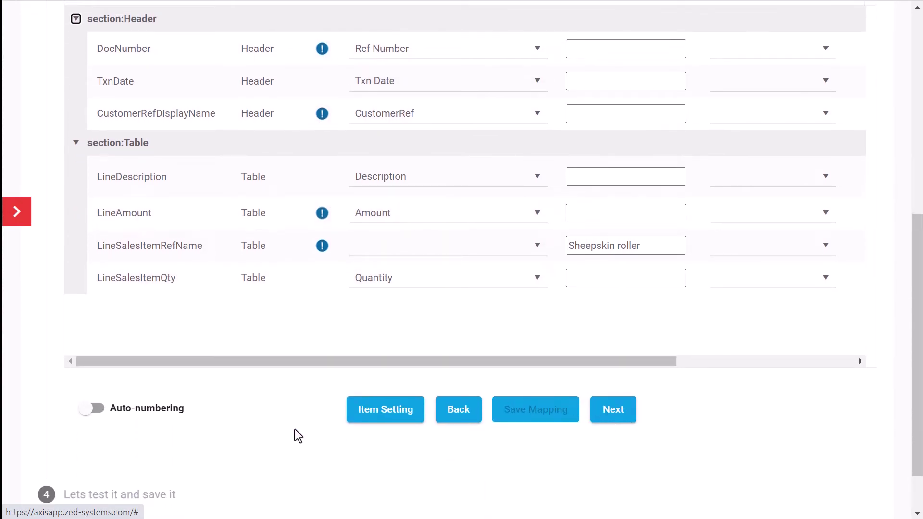
Enable auto-numbering, save the invoice mapping, and continue to testing
{"action": "left_click", "coordinate": [97, 409]}
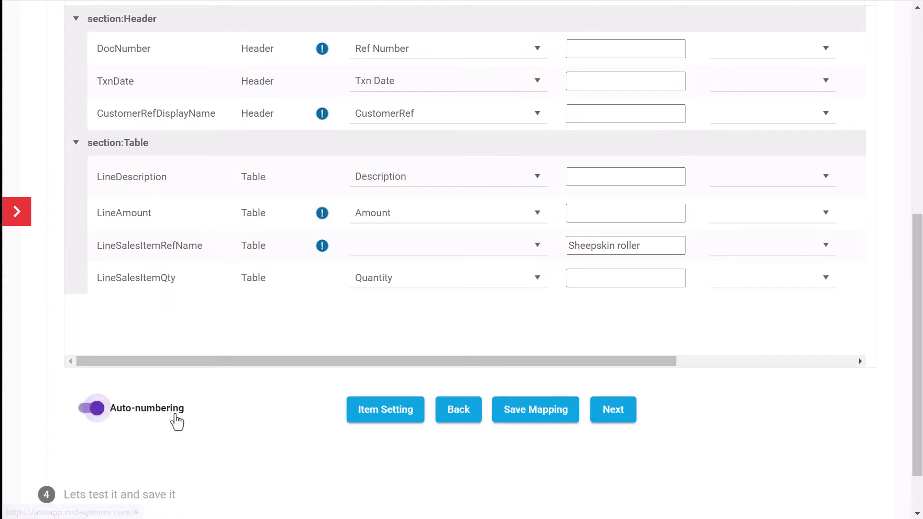
{"action": "left_click", "coordinate": [532, 417]}
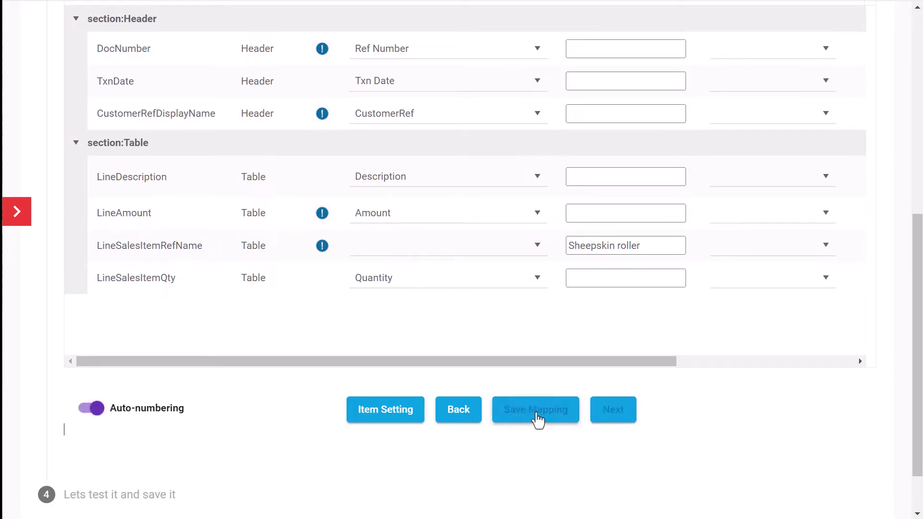
{"action": "left_click", "coordinate": [610, 413]}
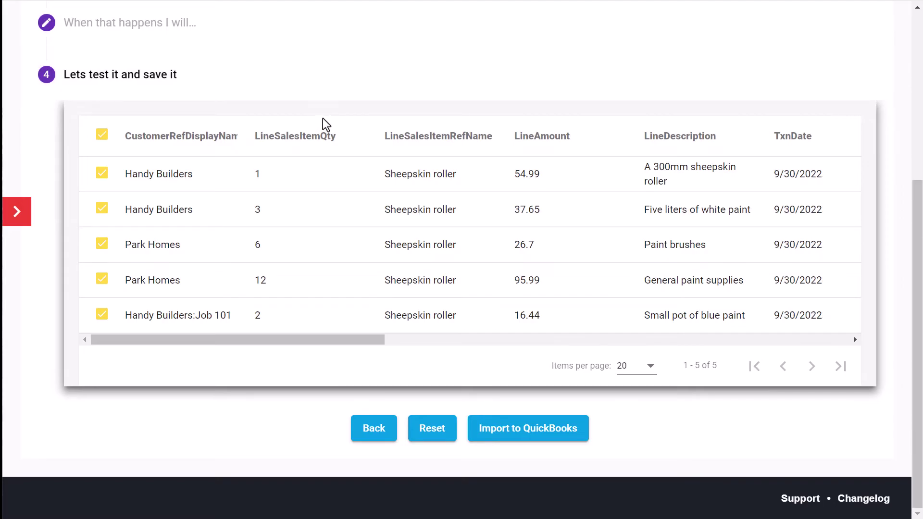
Review the five preview lines, re-checking the first row, and import them into QuickBooks
{"action": "left_click_drag", "start_coordinate": [274, 339], "coordinate": [227, 385]}
{"action": "left_click", "coordinate": [104, 178]}
{"action": "left_click", "coordinate": [105, 176]}
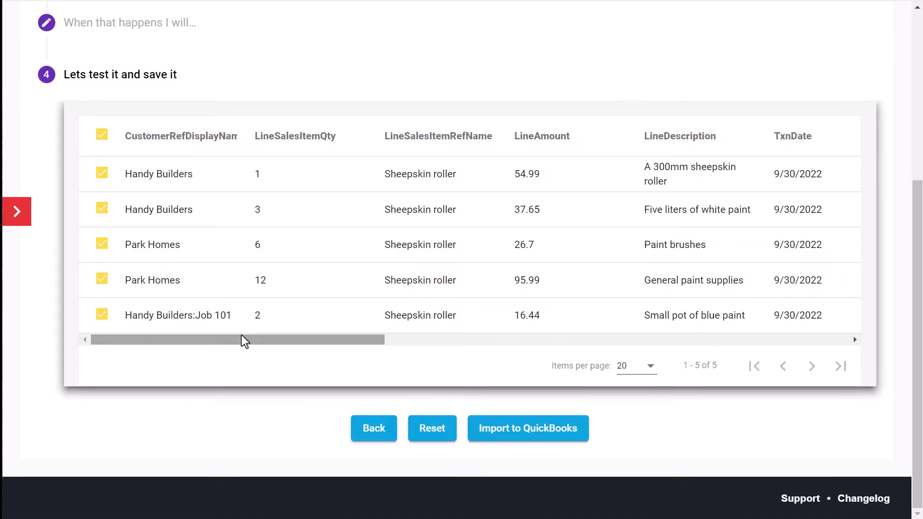
{"action": "mouse_move", "coordinate": [241, 339]}
{"action": "left_mouse_down"}
{"action": "mouse_move", "coordinate": [539, 340]}
{"action": "mouse_move", "coordinate": [394, 365]}
{"action": "mouse_move", "coordinate": [234, 354]}
{"action": "left_mouse_up"}
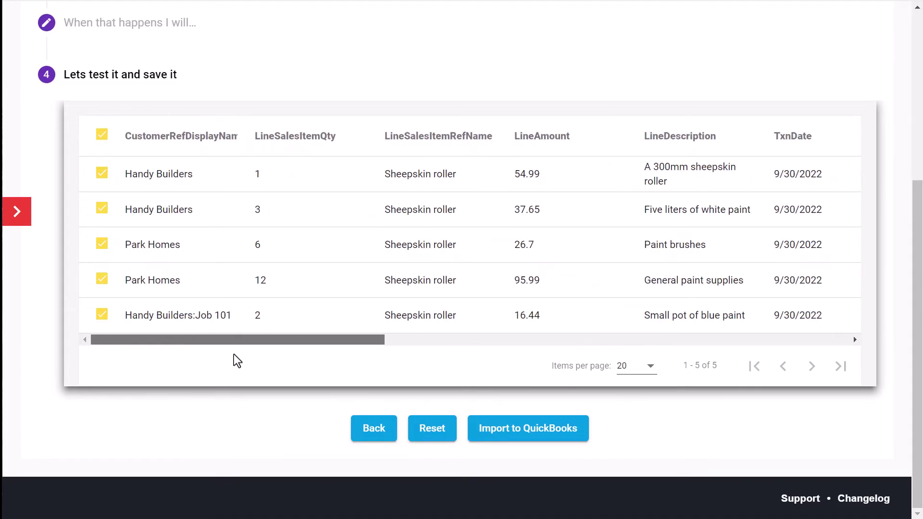
{"action": "left_click", "coordinate": [497, 435]}
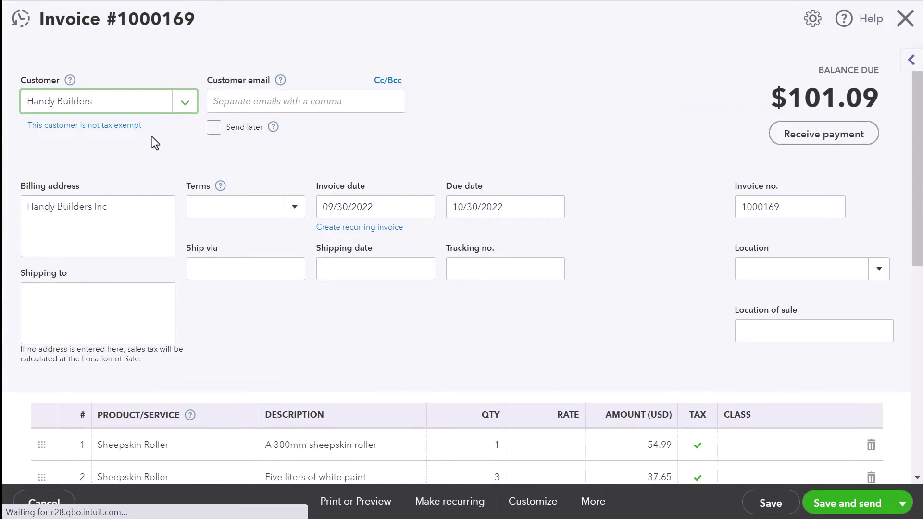
Scroll through the imported invoice to check its Sheepskin Roller lines and $101.09 balance
{"action": "scroll", "coordinate": [226, 206], "scroll_direction": "down", "scroll_amount": 3}
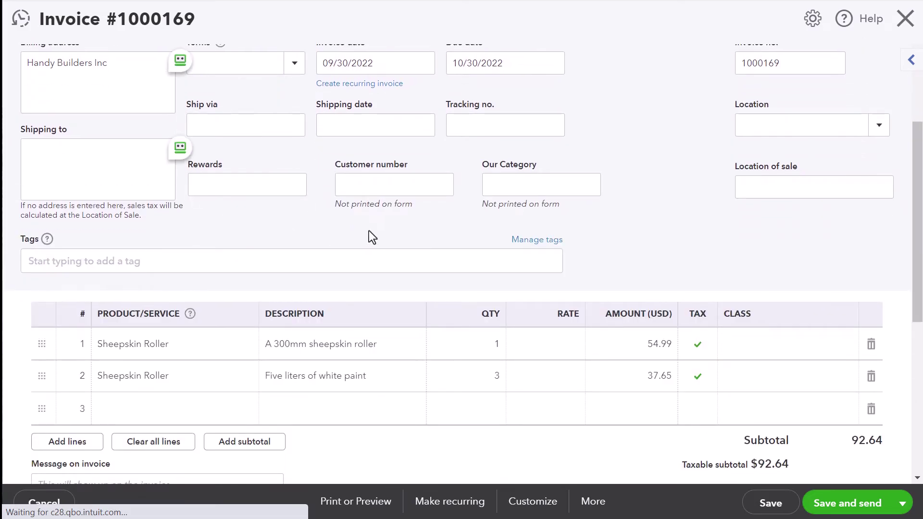
{"action": "scroll", "coordinate": [368, 230], "scroll_direction": "up", "scroll_amount": 3}
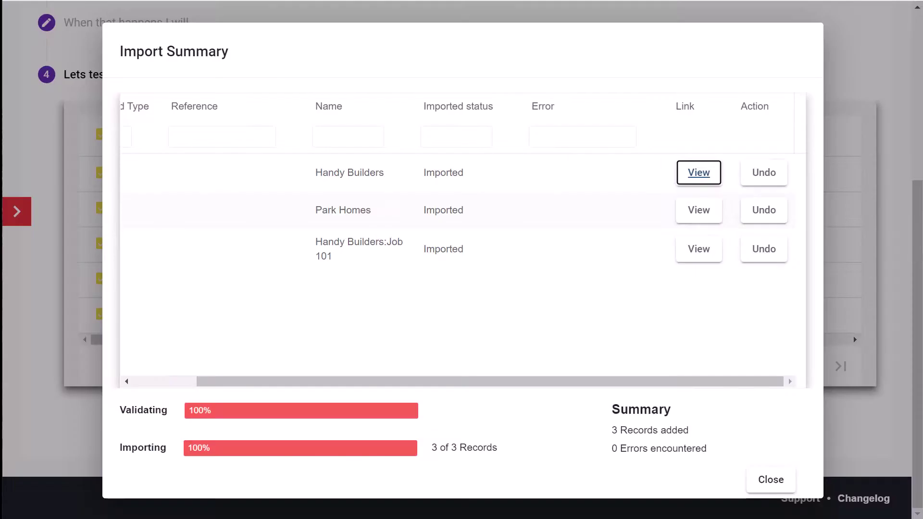
Close the Import Summary and return to the Axes list, now headed by Test Invoice Import
{"action": "left_click", "coordinate": [768, 481]}
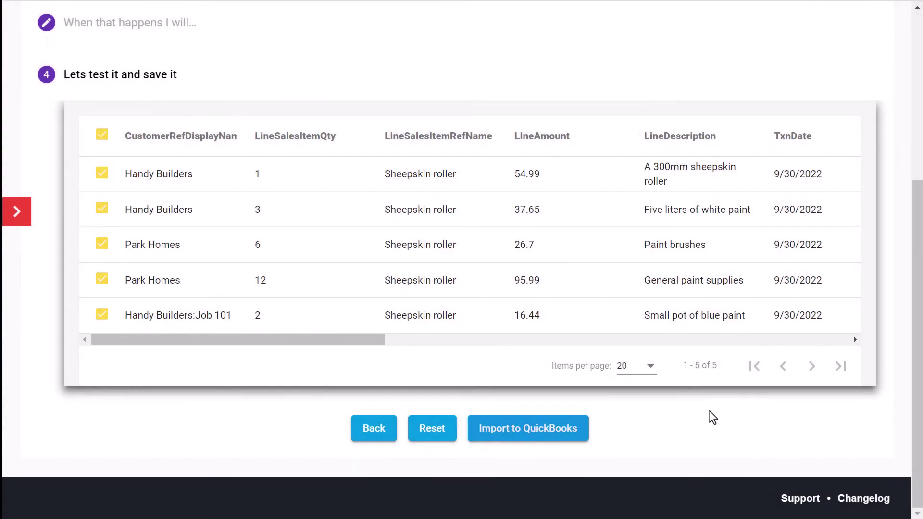
{"action": "scroll", "coordinate": [593, 274], "scroll_direction": "up", "scroll_amount": 4}
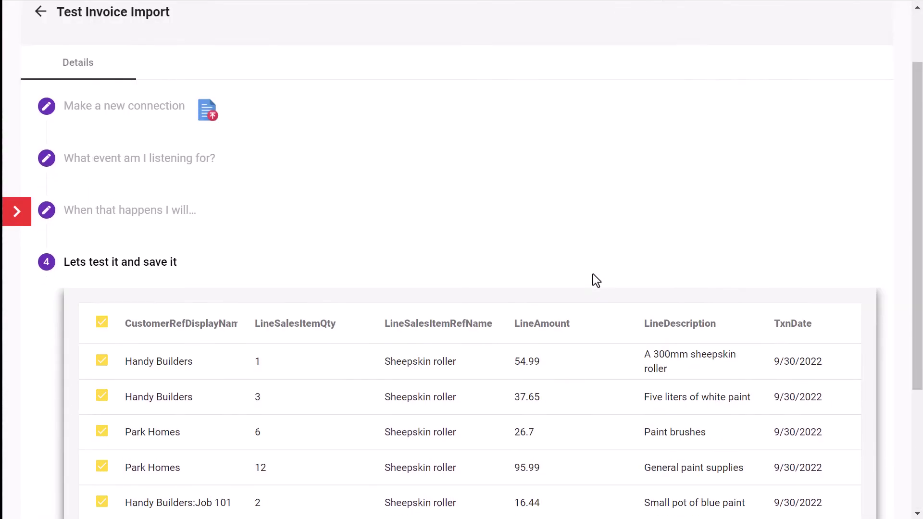
{"action": "scroll", "coordinate": [592, 274], "scroll_direction": "down", "scroll_amount": 3}
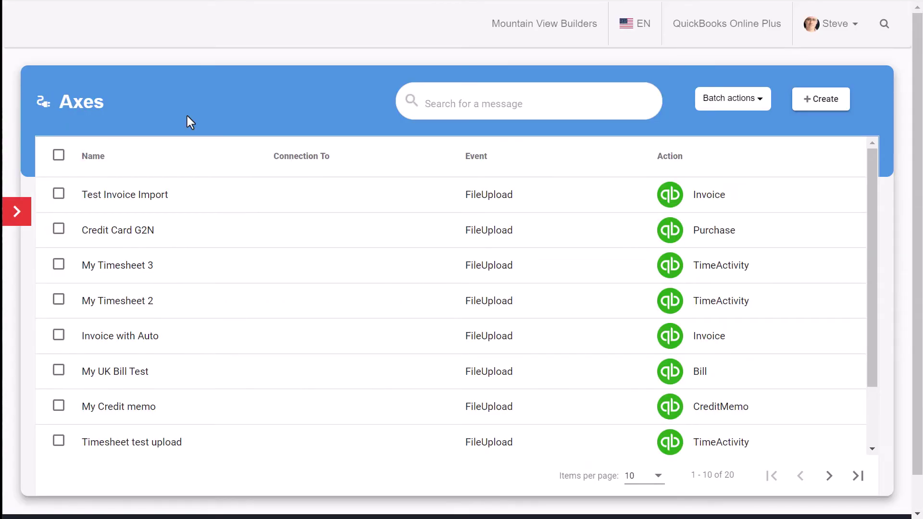
Show the dashboard from the sidebar and highlight its 3 imported and 1 event totals
{"action": "left_click", "coordinate": [19, 212]}
{"action": "left_click", "coordinate": [60, 248]}
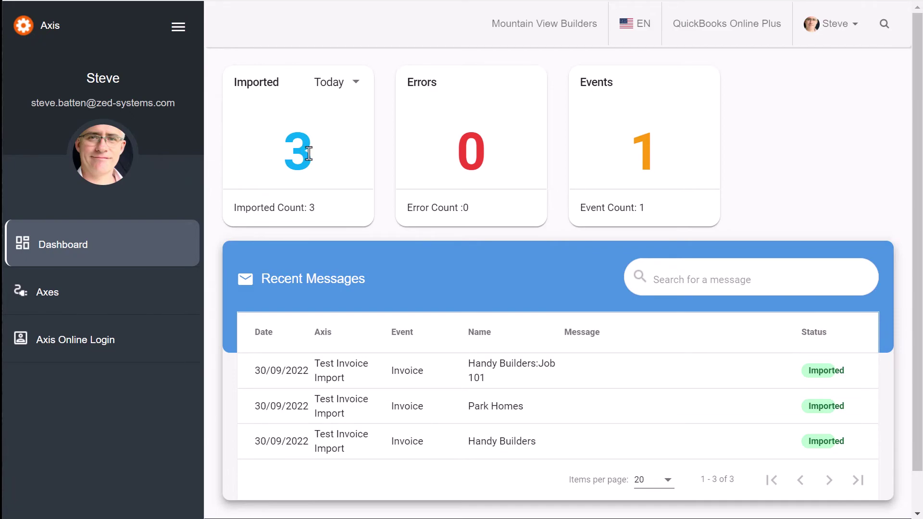
{"action": "left_click_drag", "start_coordinate": [309, 153], "coordinate": [281, 161]}
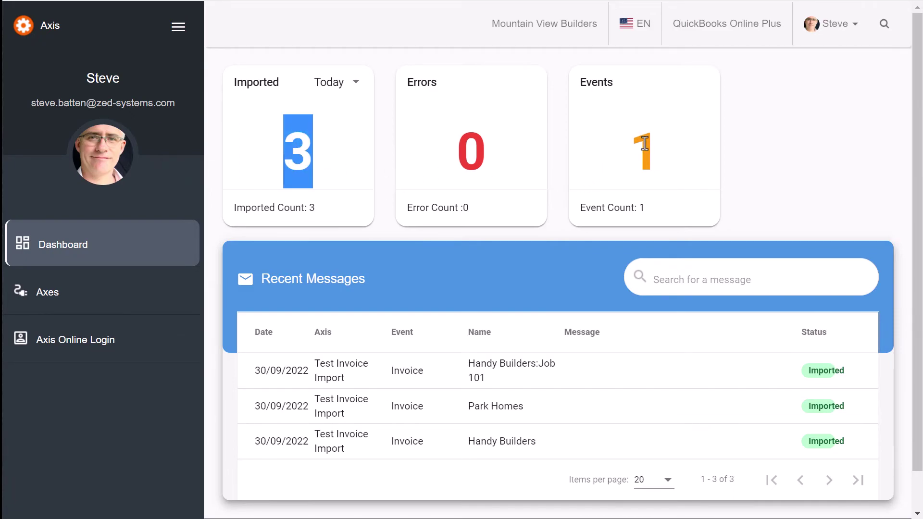
{"action": "left_click_drag", "start_coordinate": [656, 144], "coordinate": [637, 147]}
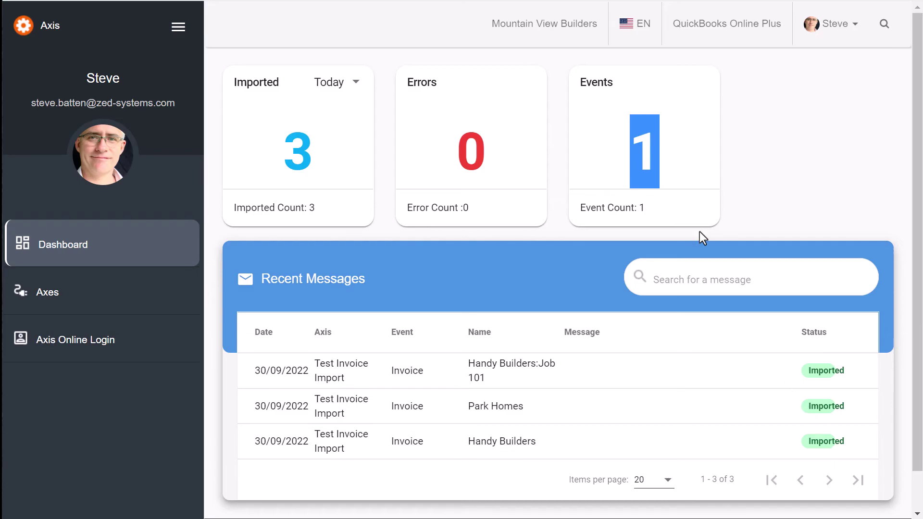
Open Pricing from the account menu and point out the SOLO plan at $119.40
{"action": "left_click", "coordinate": [826, 26]}
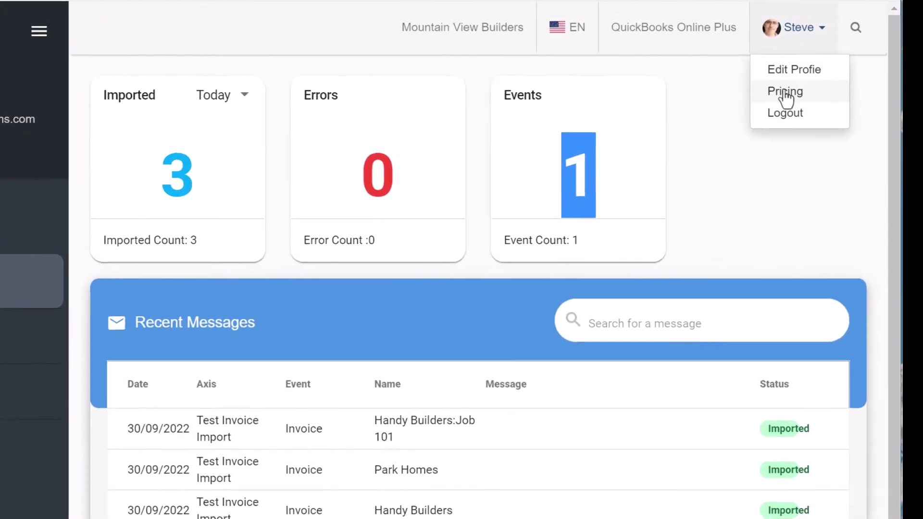
{"action": "left_click", "coordinate": [786, 93]}
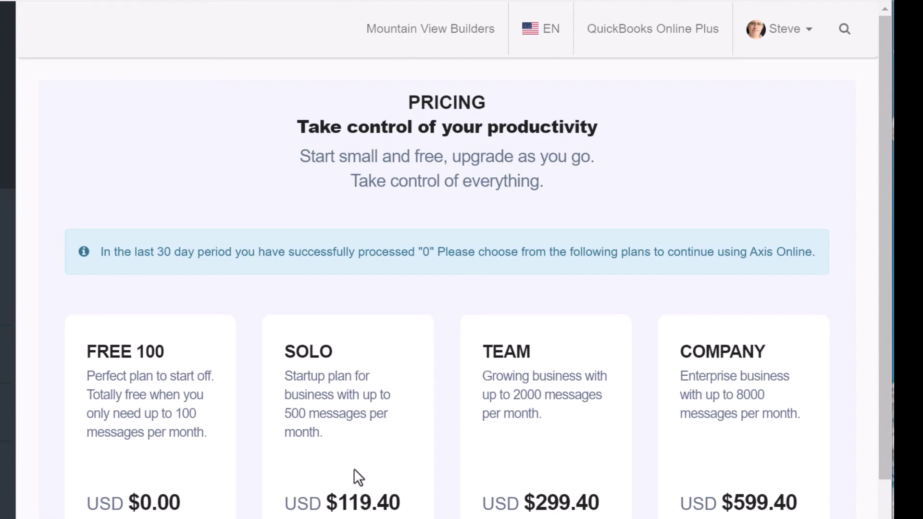
{"action": "left_click", "coordinate": [334, 351]}
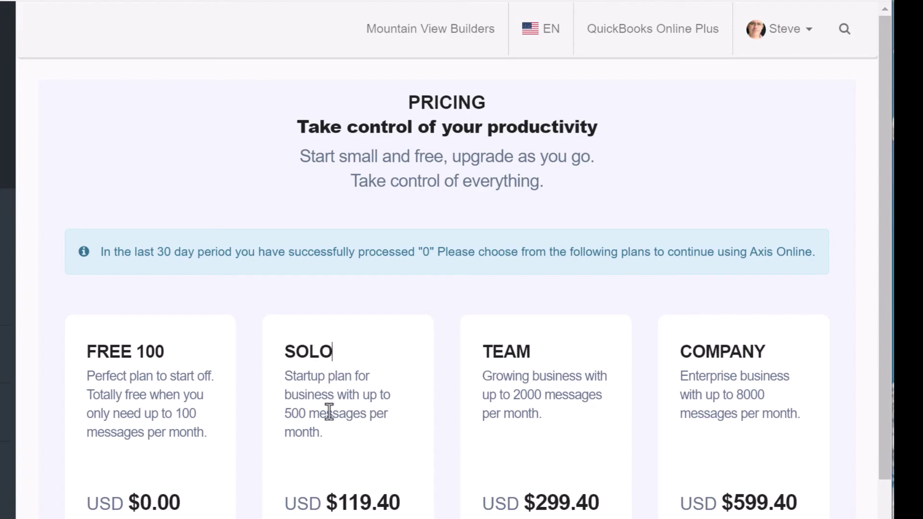